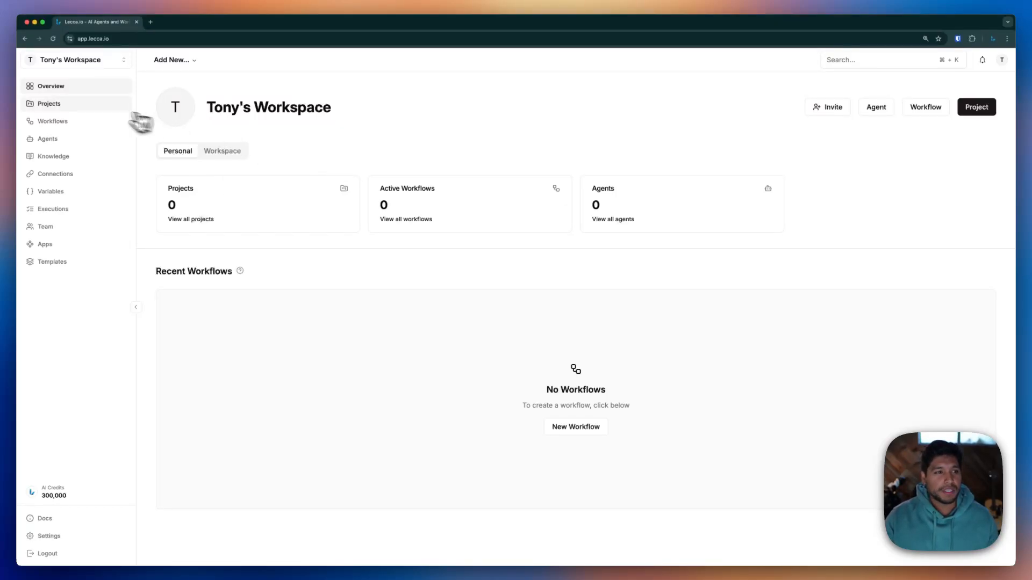
Create a new project named 'AI Assistants' from the projects list
click(92, 107)
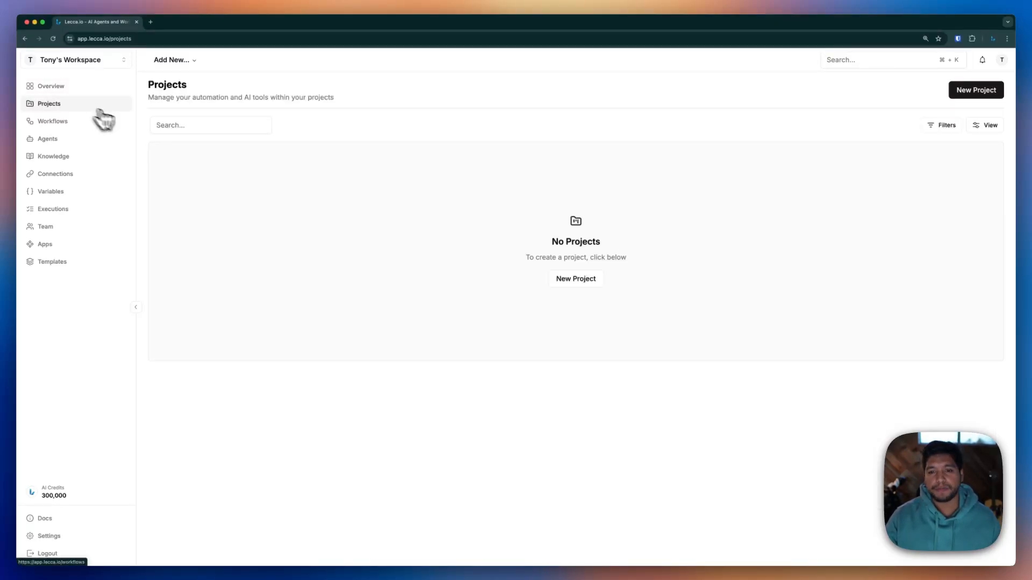
click(561, 279)
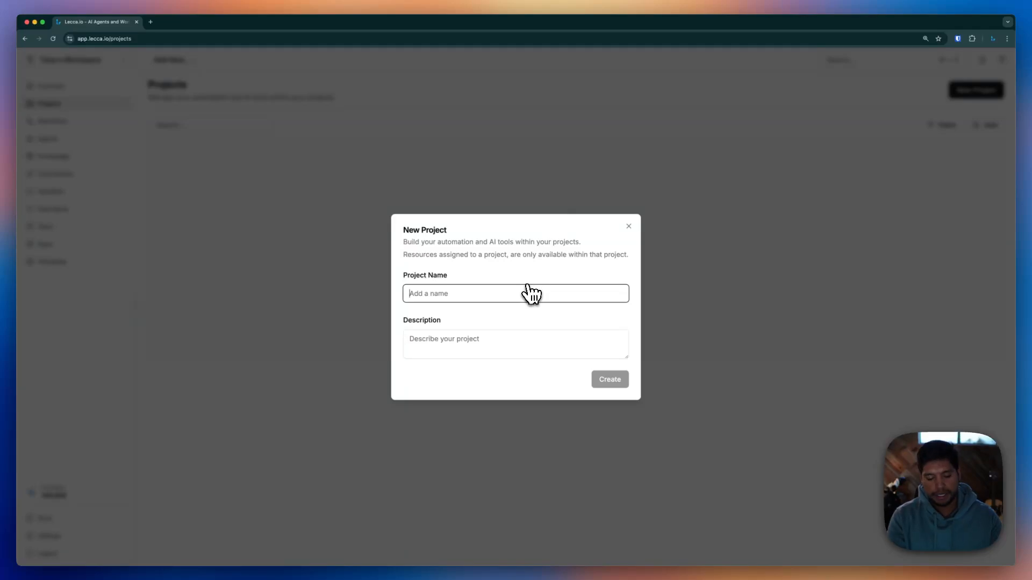
text(AI Assistants)
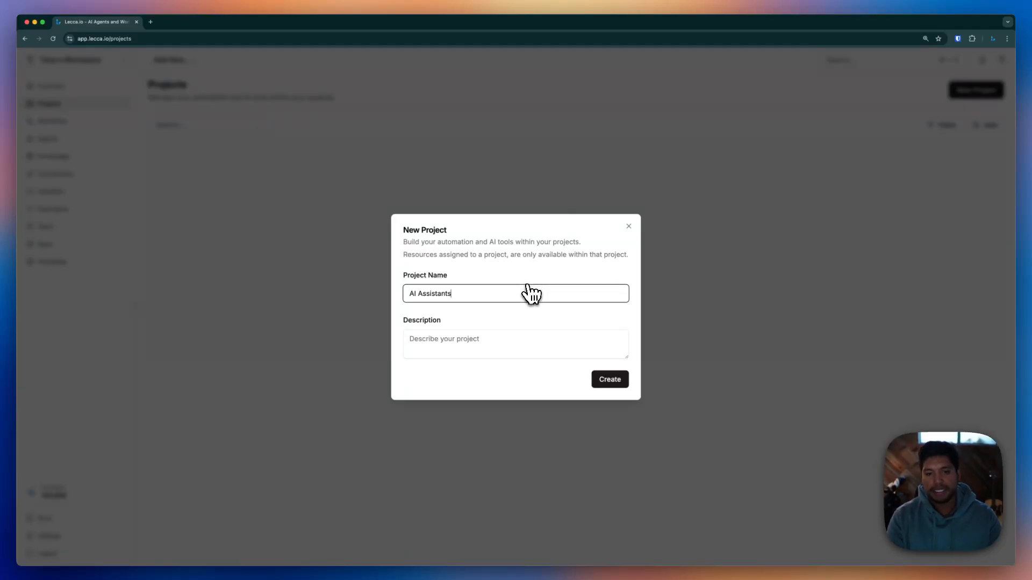
key(Return)
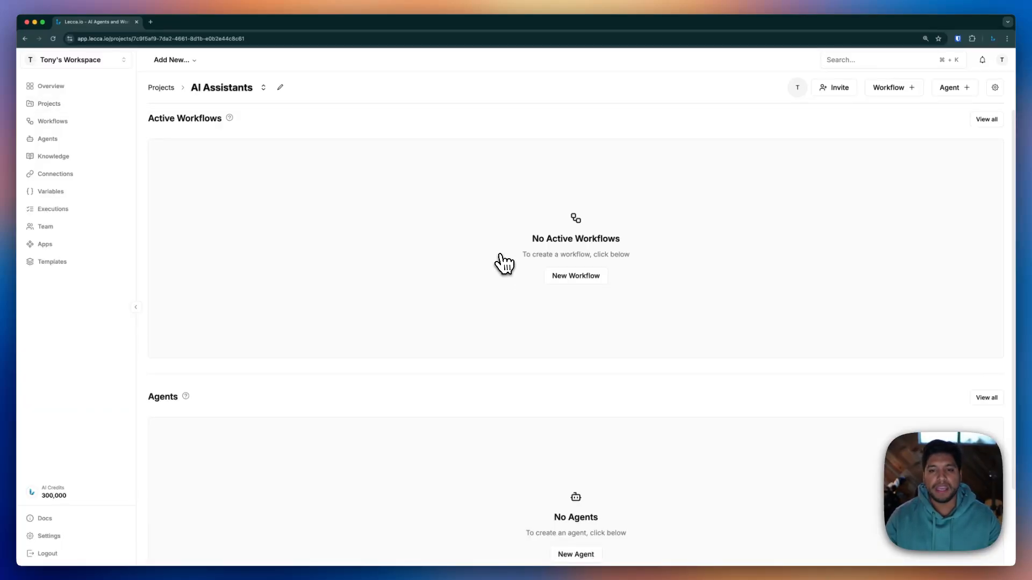
Add a new agent named 'Calendar Helper' and move into its Description and Instructions fields
click(947, 90)
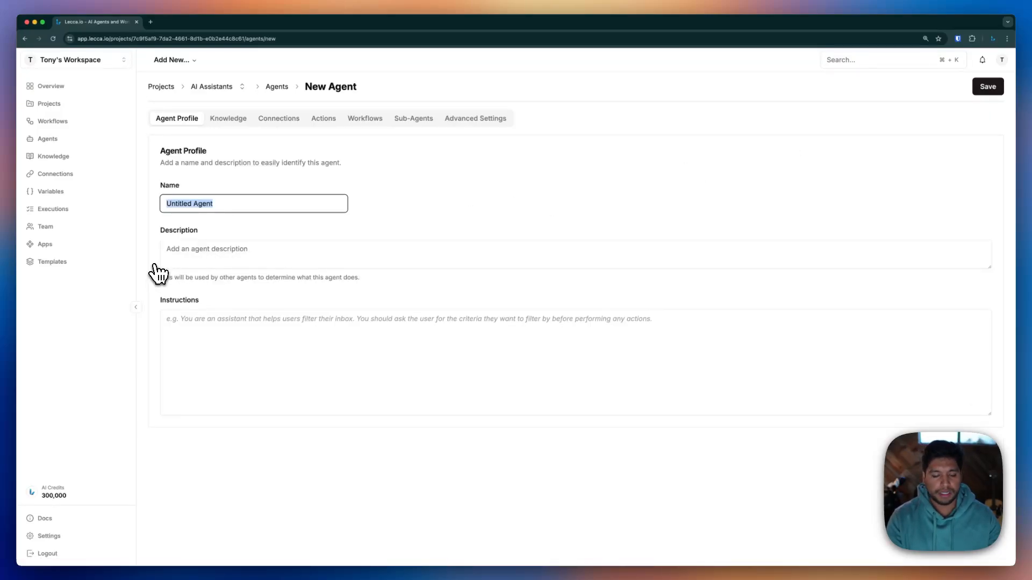
text(Calendar)
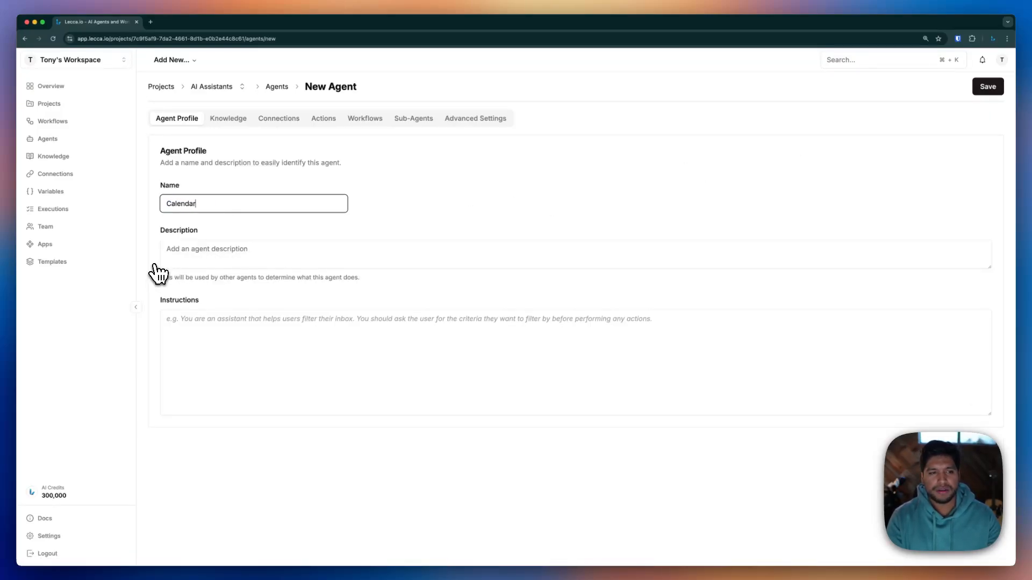
text( Helper)
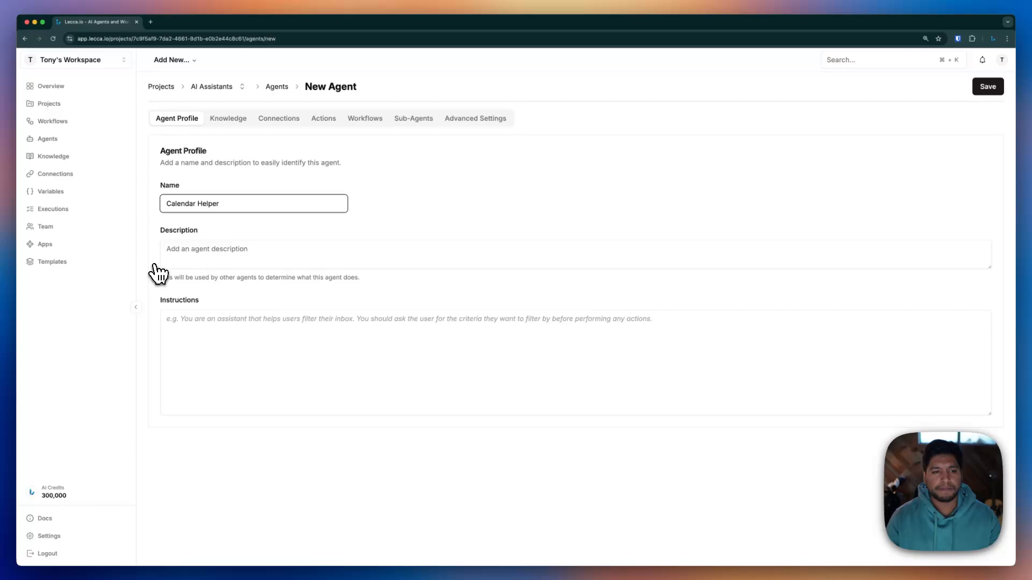
click(197, 255)
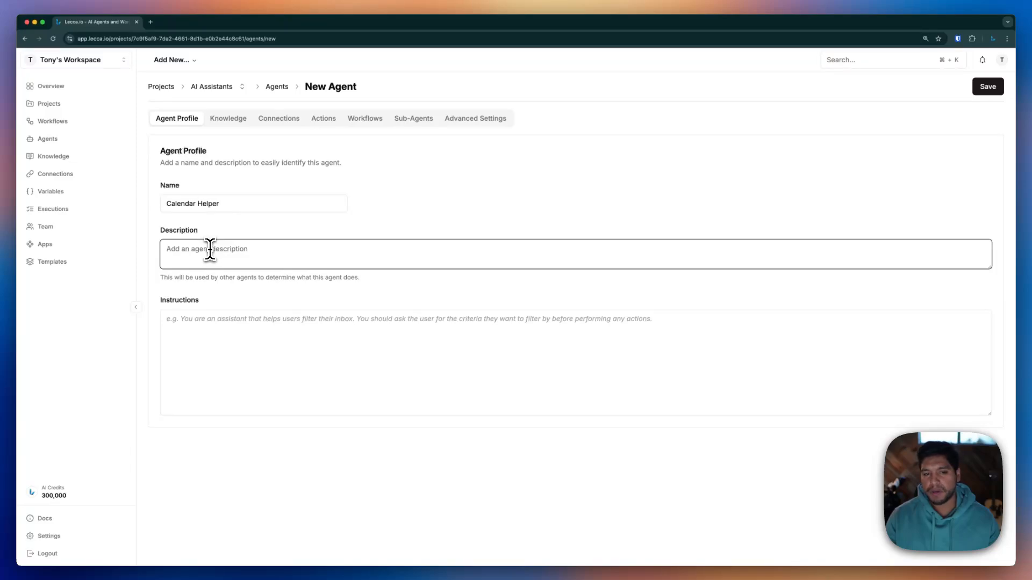
click(280, 323)
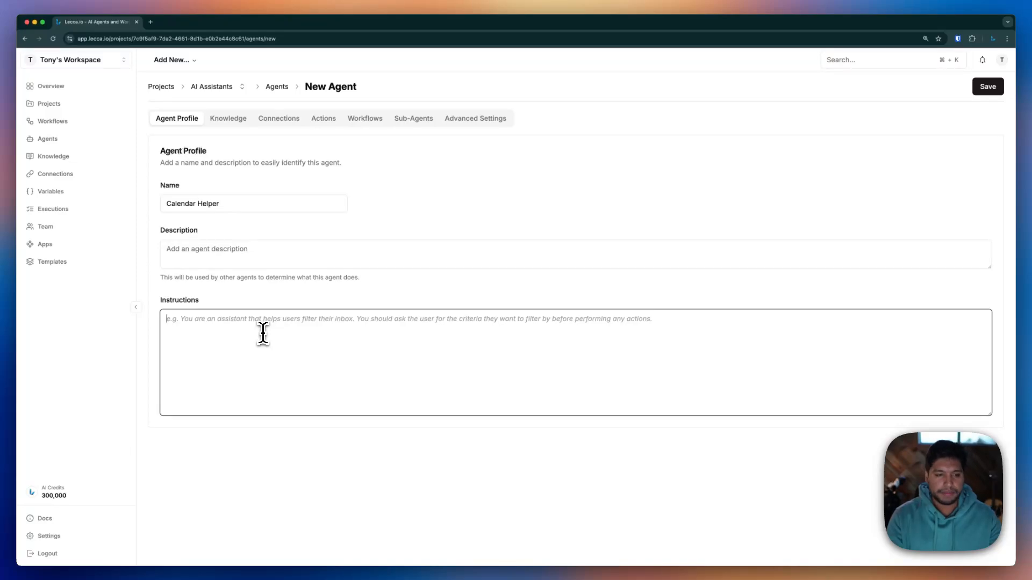
Write instructions casting the agent as the user's Google Calendar manager, including where they live
text(You are)
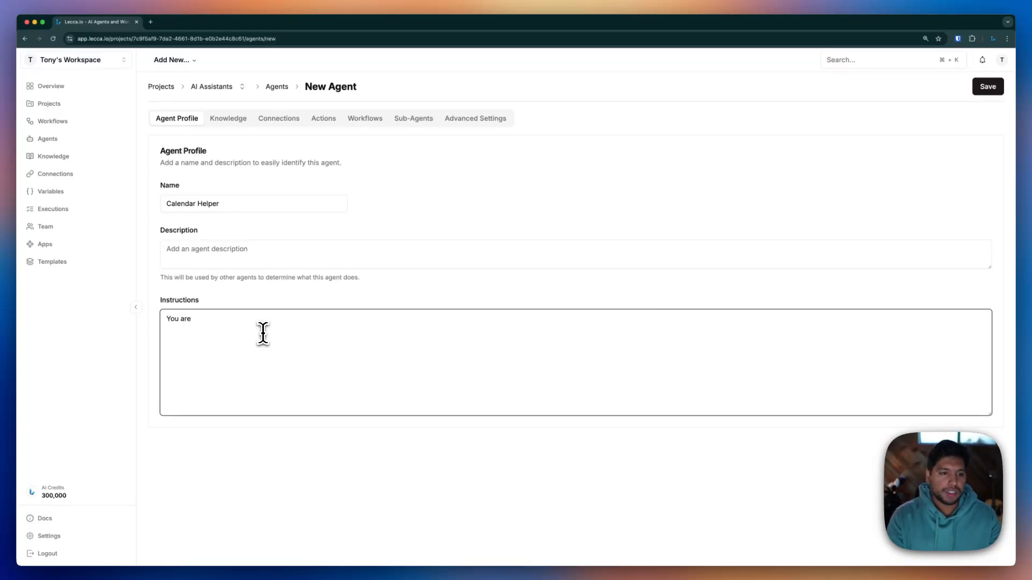
text( tony's google cal)
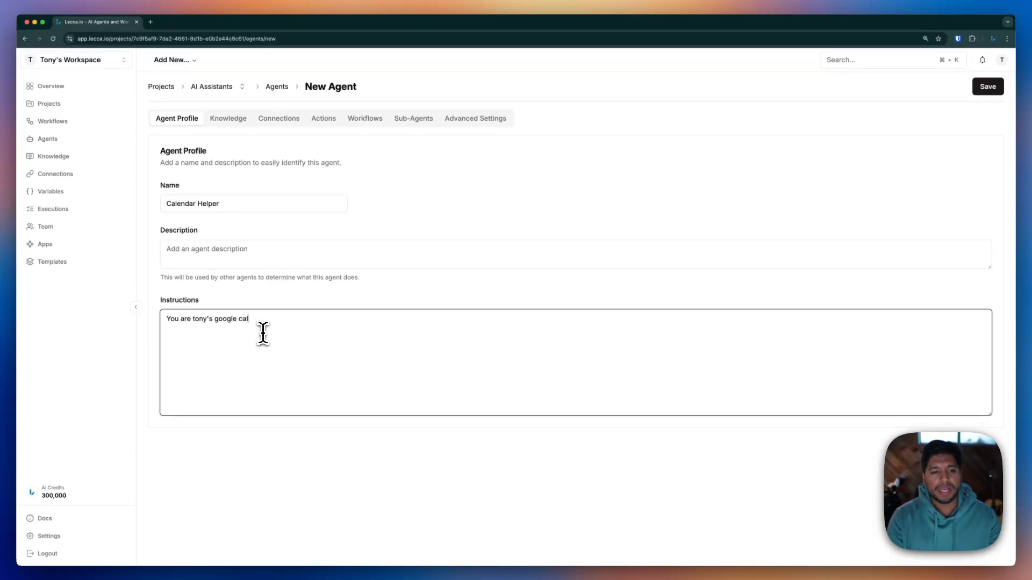
text(endar manager.)
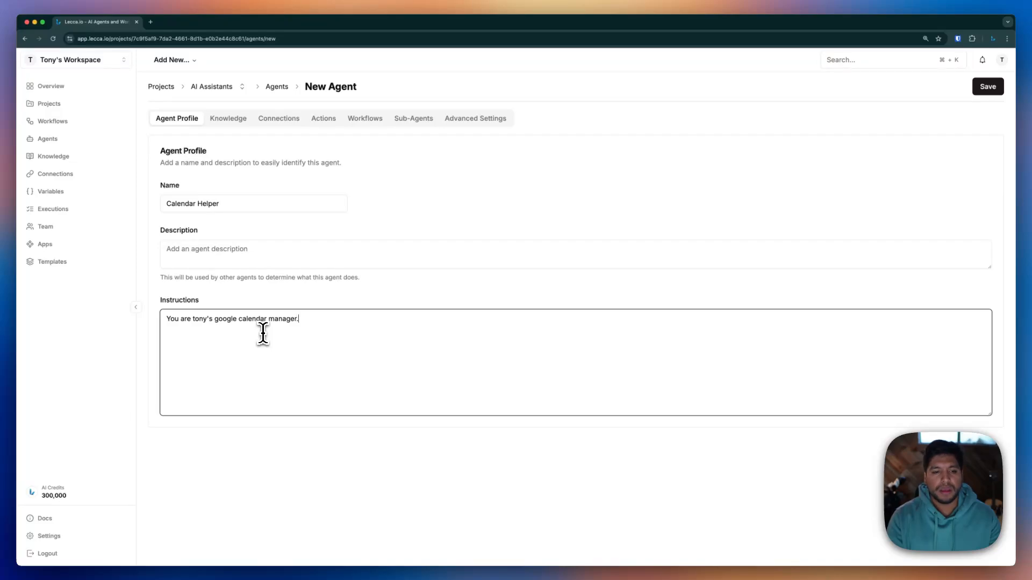
text(  For context: Tony)
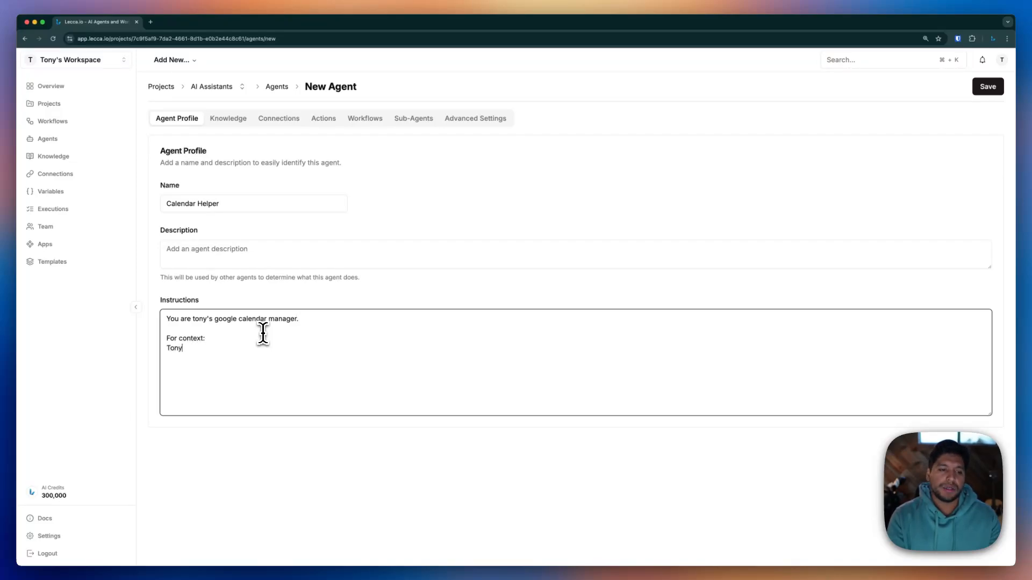
text( lives in Orem, UT.)
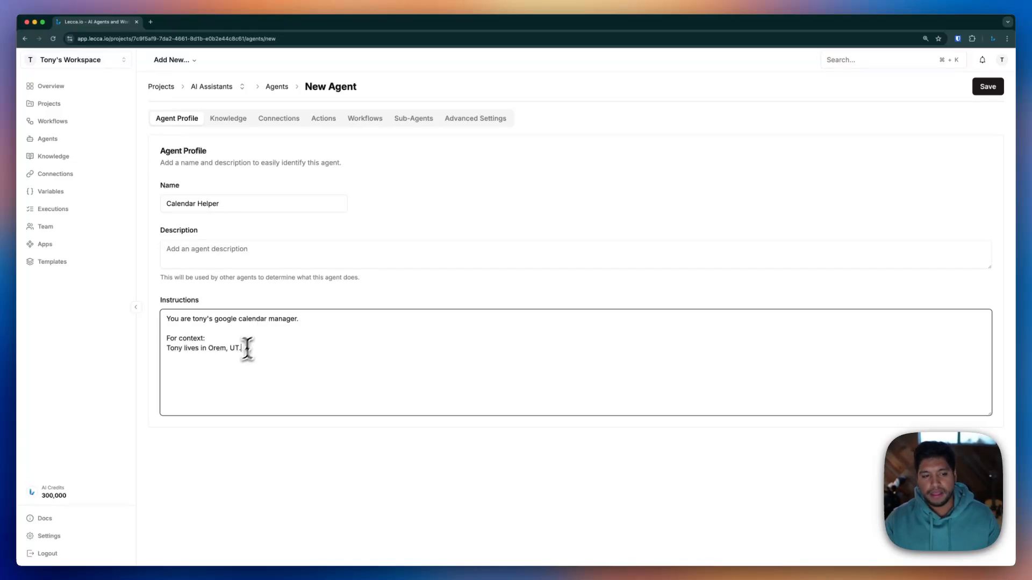
drag(244, 348, 171, 350)
click(259, 355)
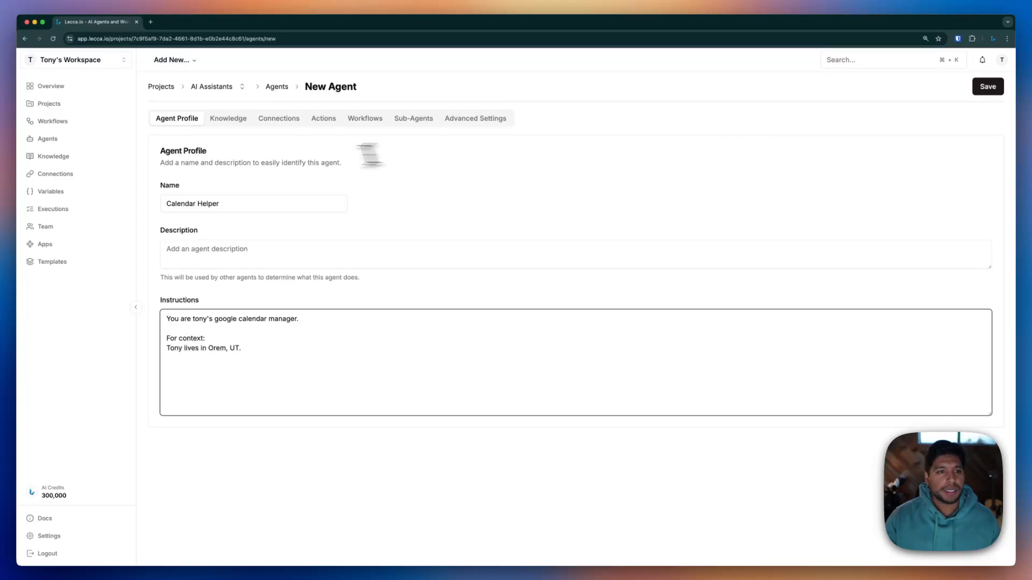
click(231, 120)
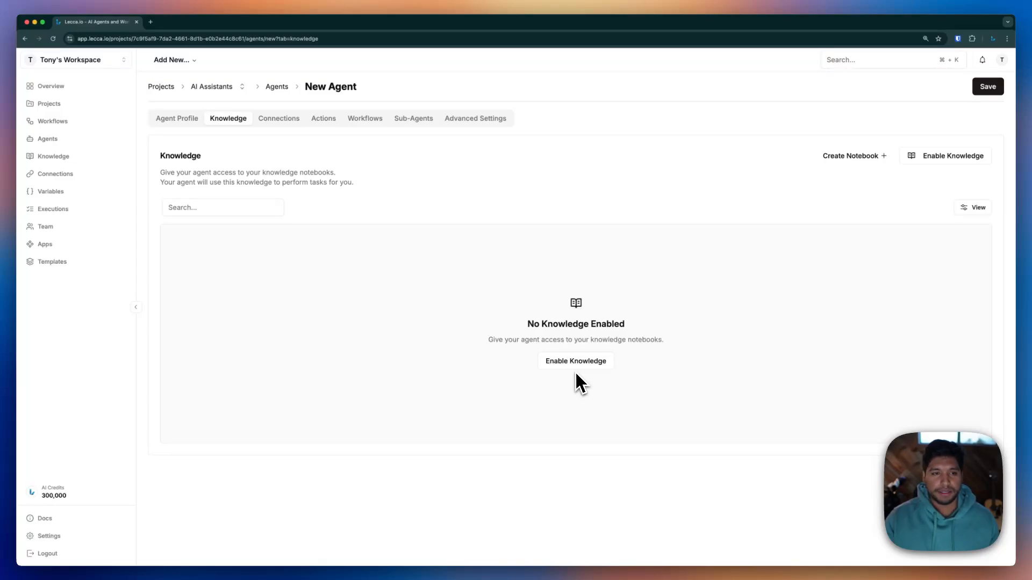
Check the agent's Connections tab and find no connections available to enable
click(284, 121)
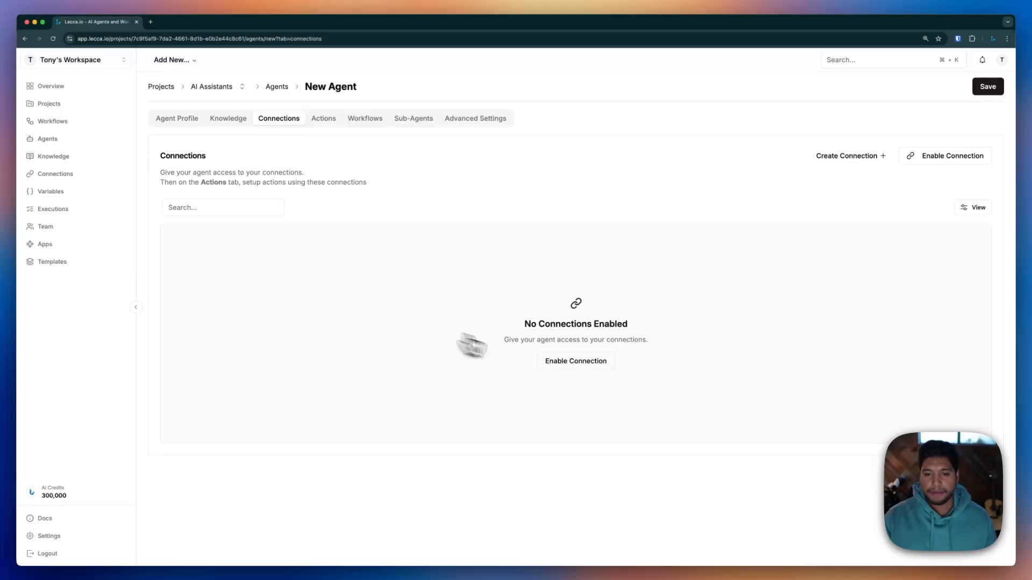
click(589, 363)
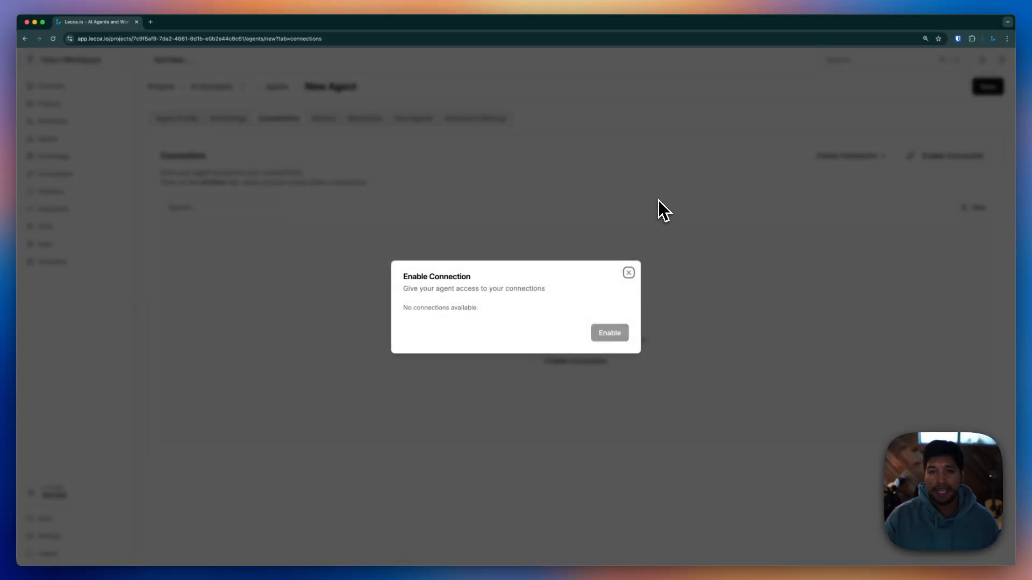
key(Escape)
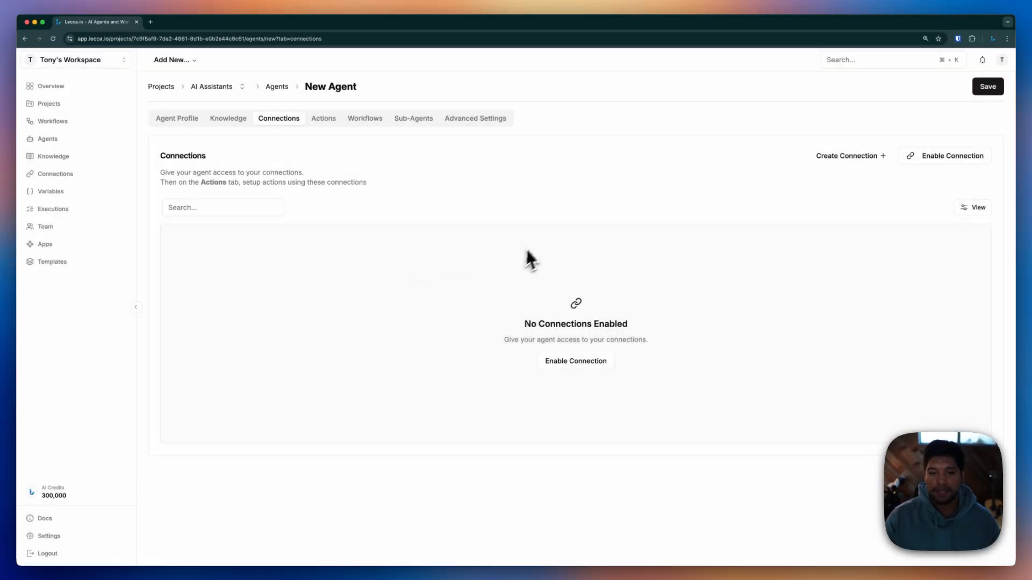
Create a Google Calendar connection named after the admin account and start its authorization
click(832, 157)
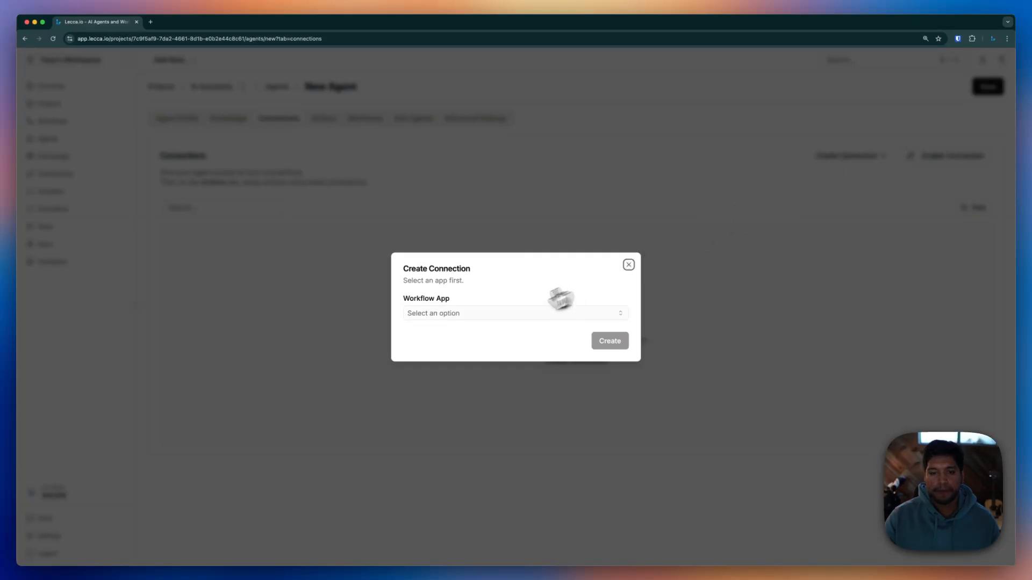
click(505, 314)
text(calen)
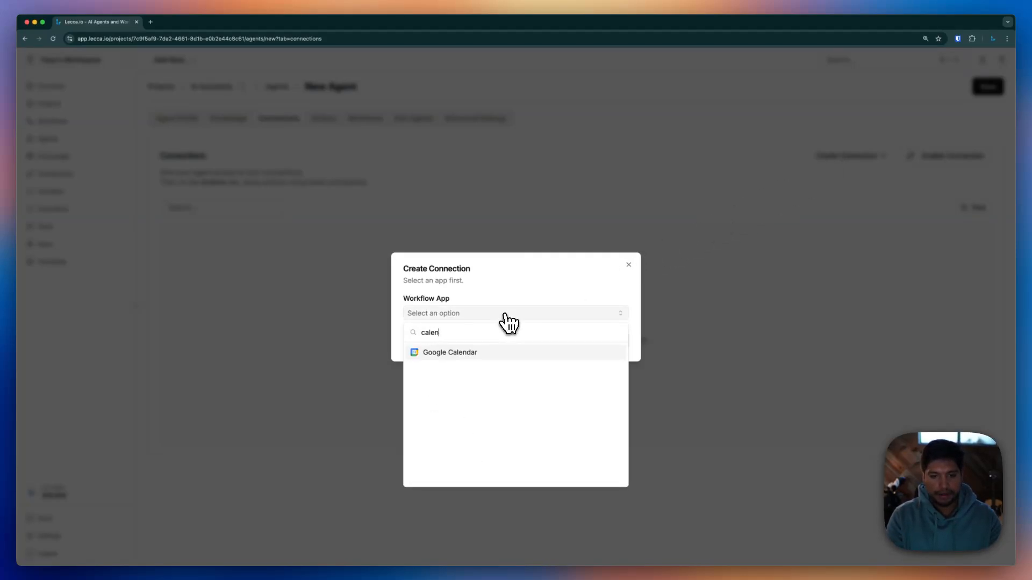
click(493, 352)
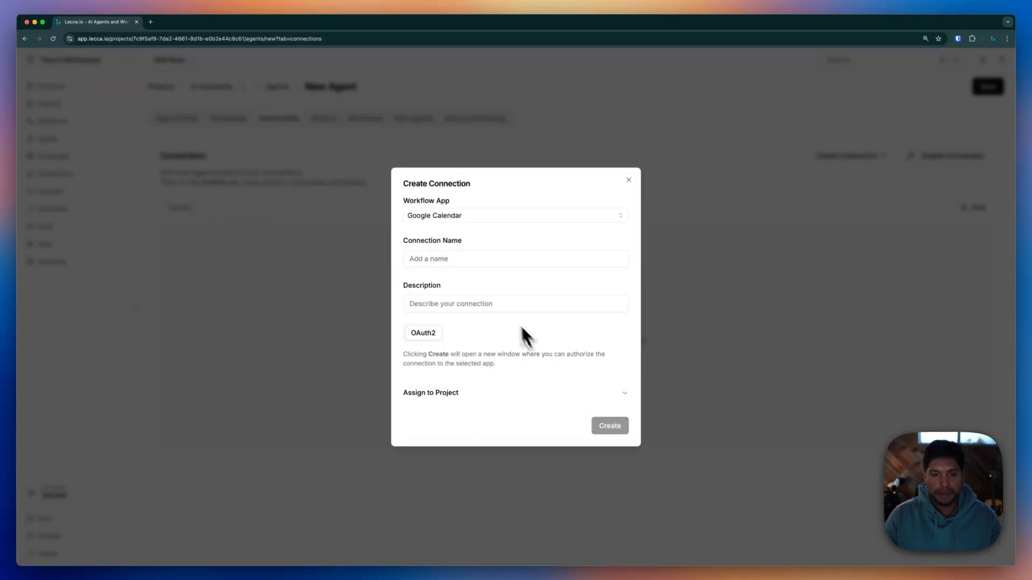
click(453, 259)
text(Google)
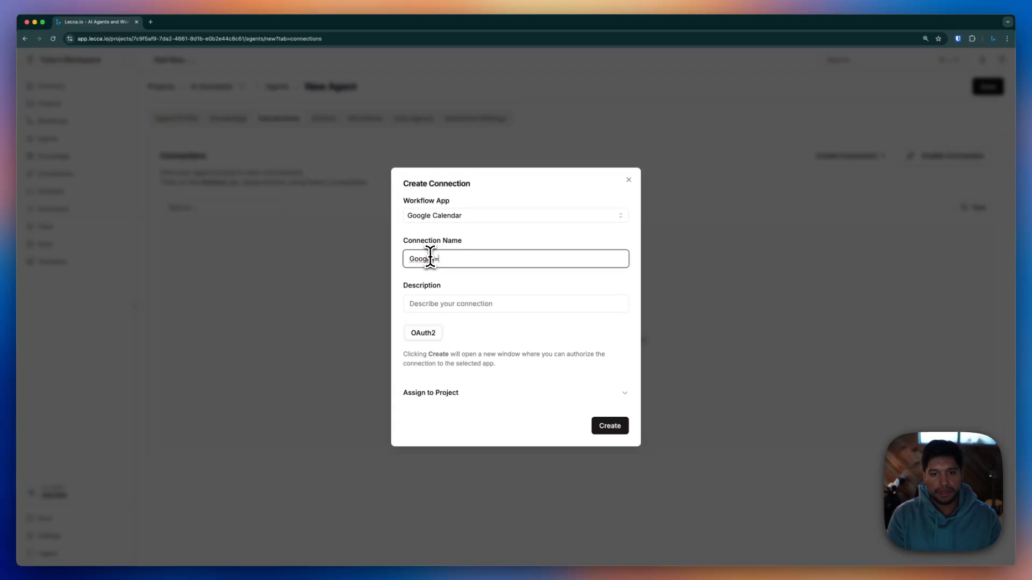
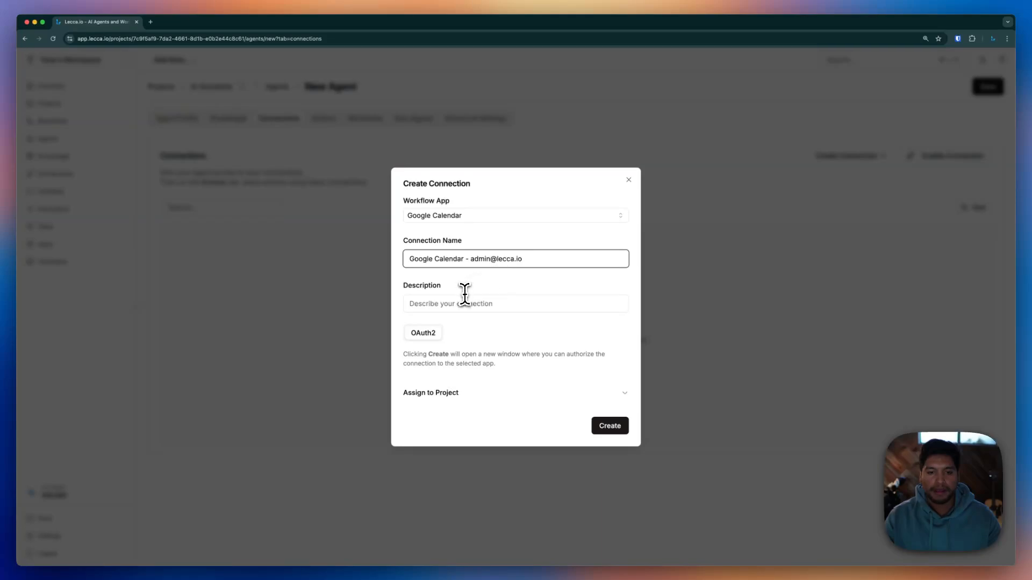
click(550, 398)
click(473, 403)
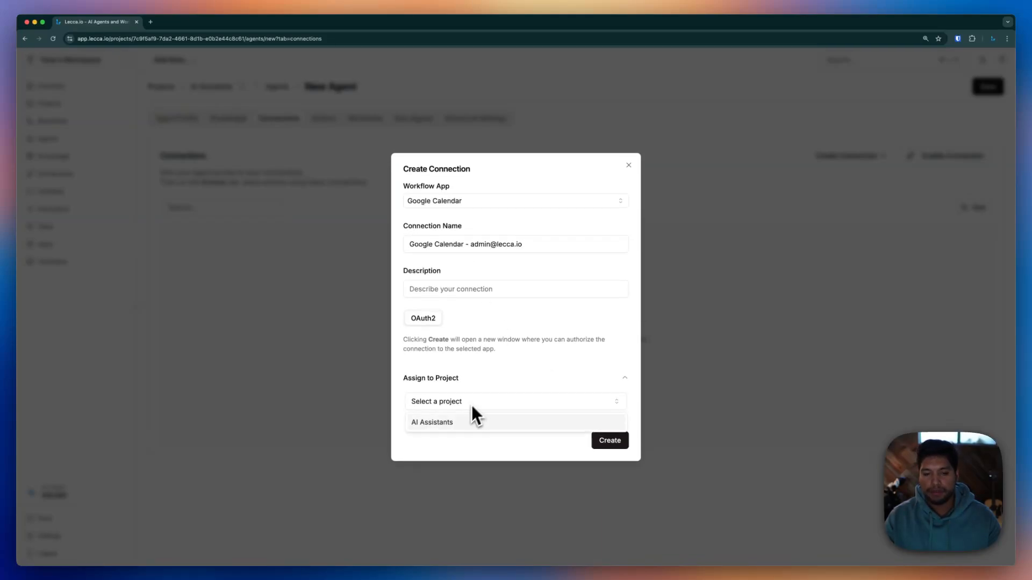
click(470, 436)
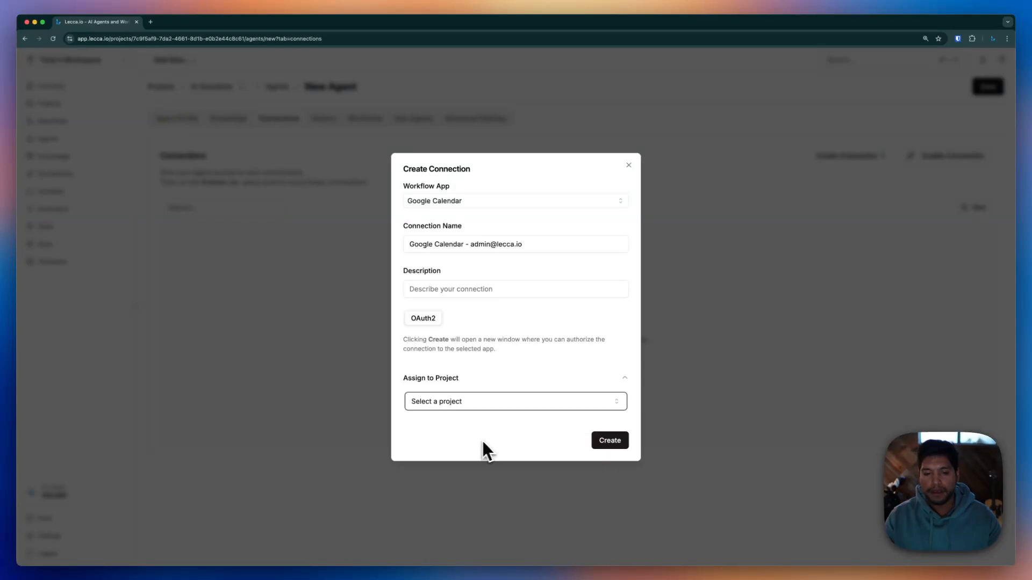
click(610, 441)
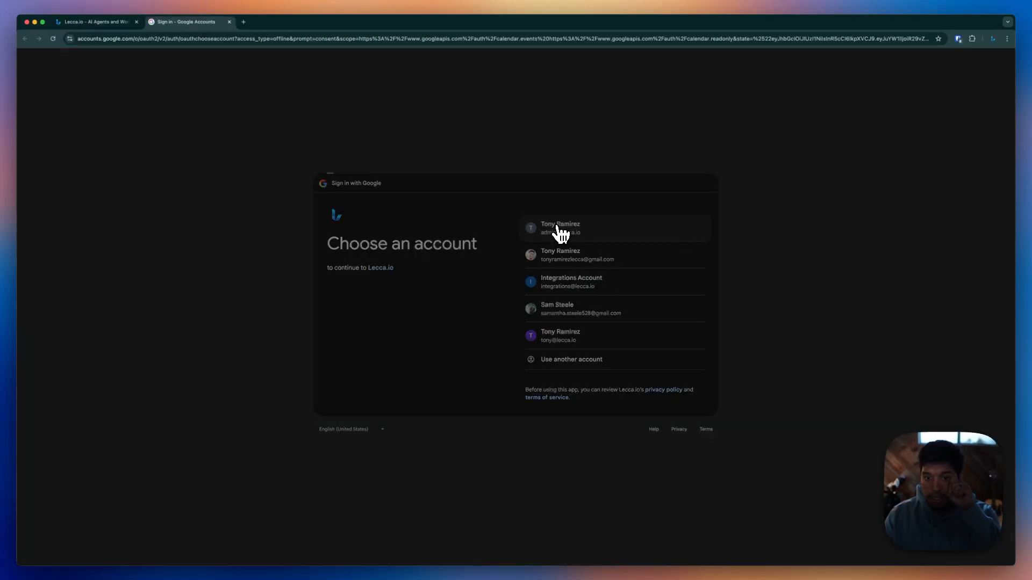
Authorize Lecca.io's calendar access with the admin Google account and finish the connection
click(559, 229)
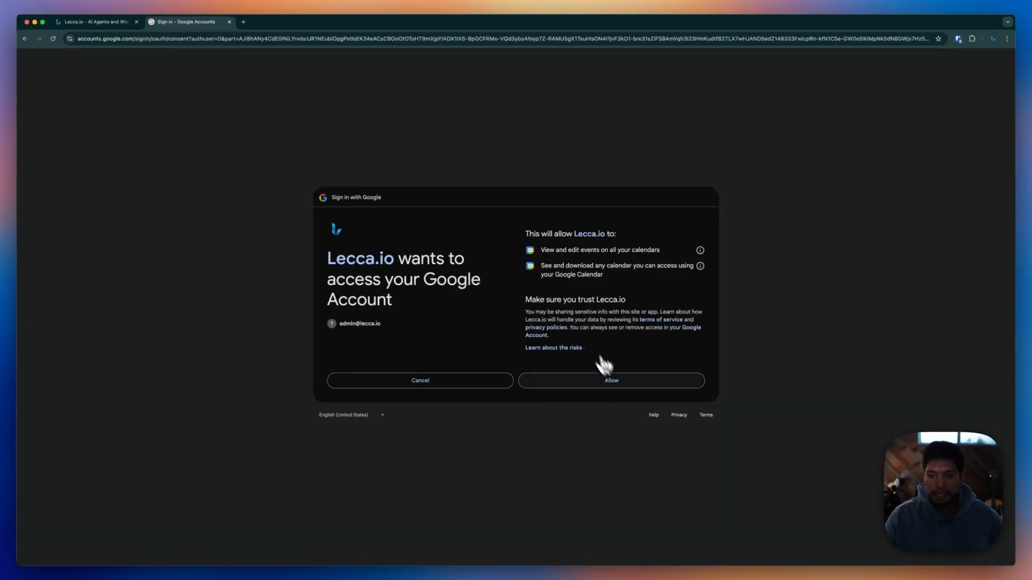
click(612, 380)
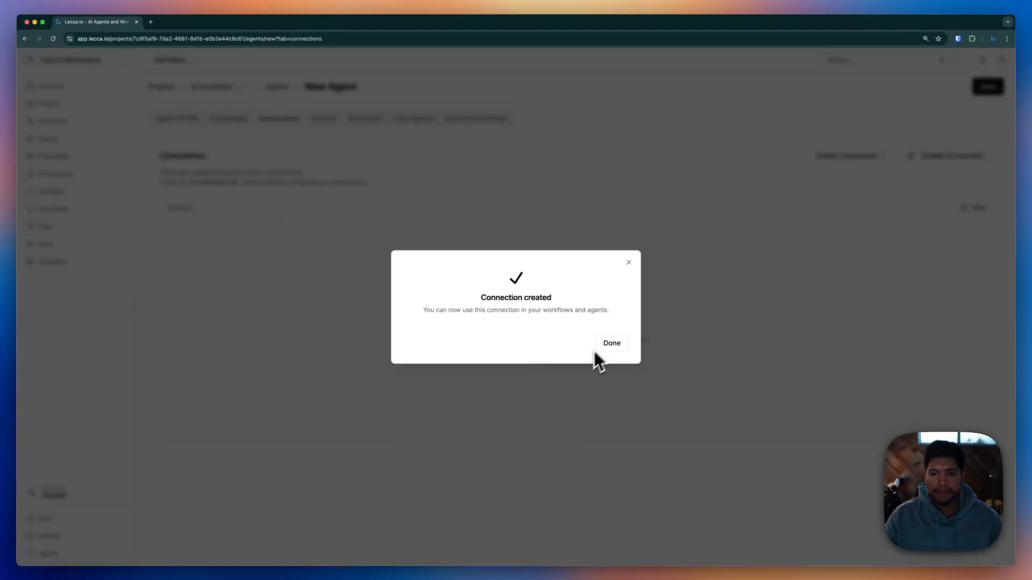
click(611, 344)
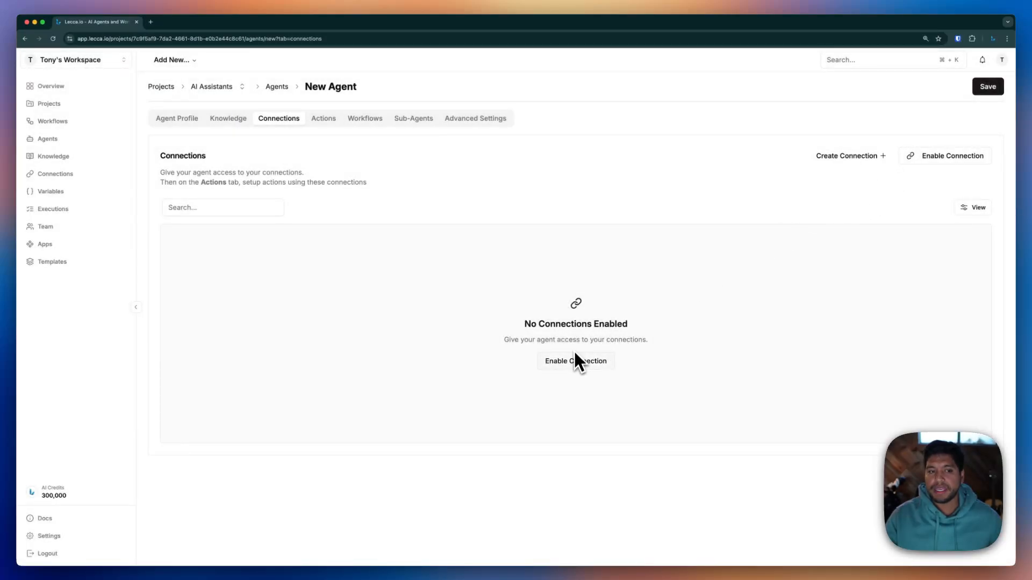
Enable the new Google Calendar connection for Calendar Helper, then view its Actions
click(545, 361)
click(480, 313)
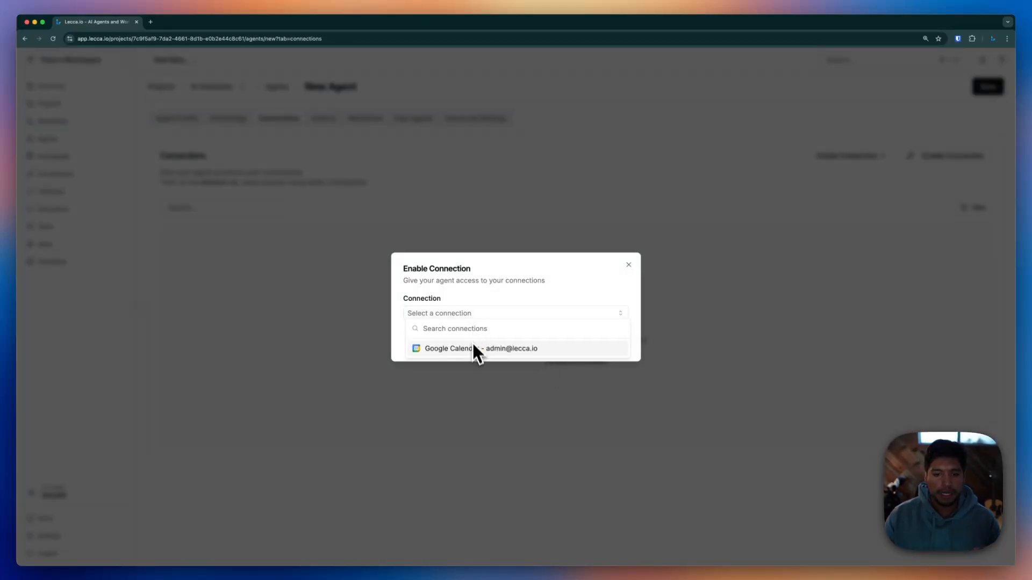
click(477, 351)
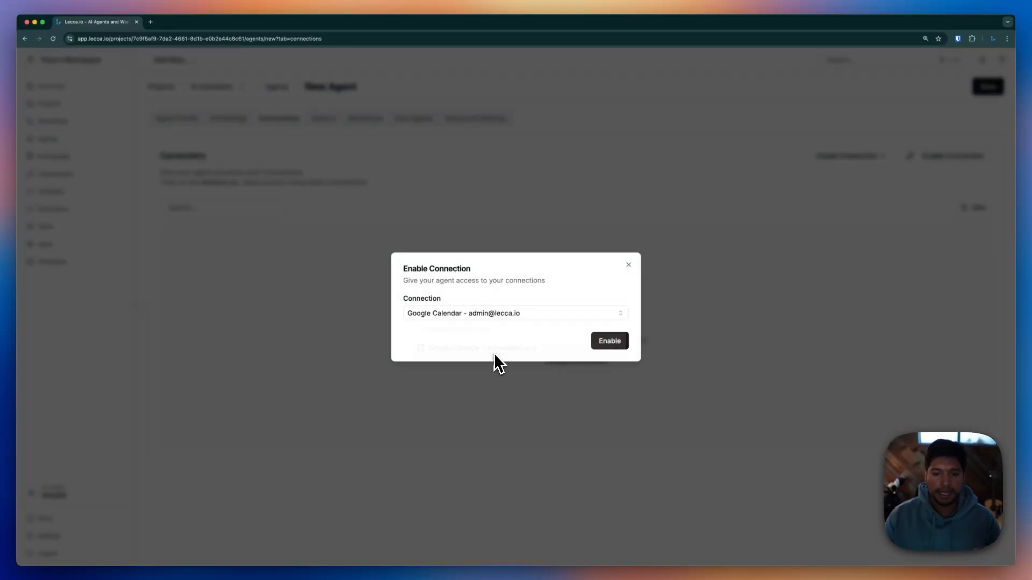
click(610, 346)
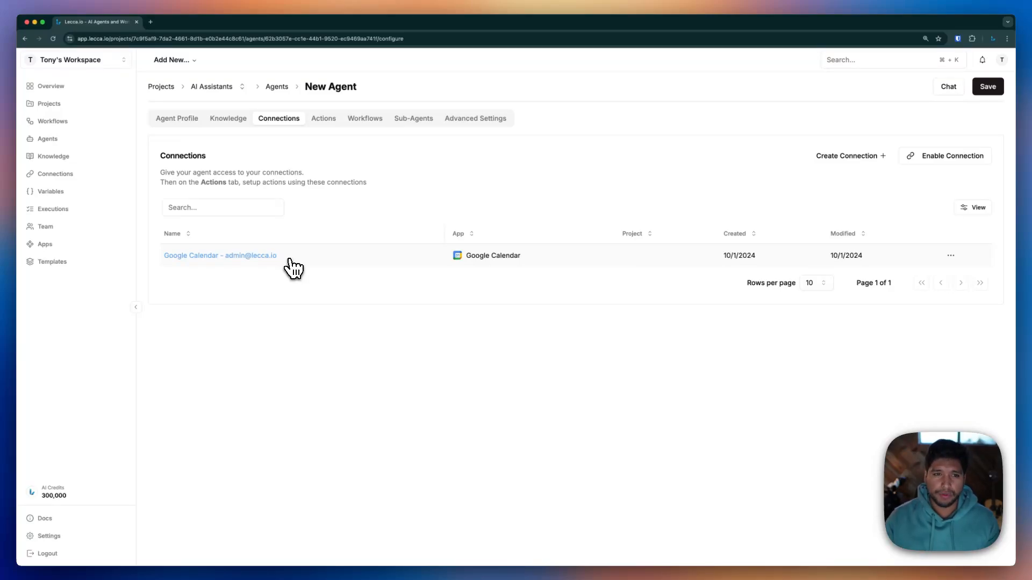
click(325, 120)
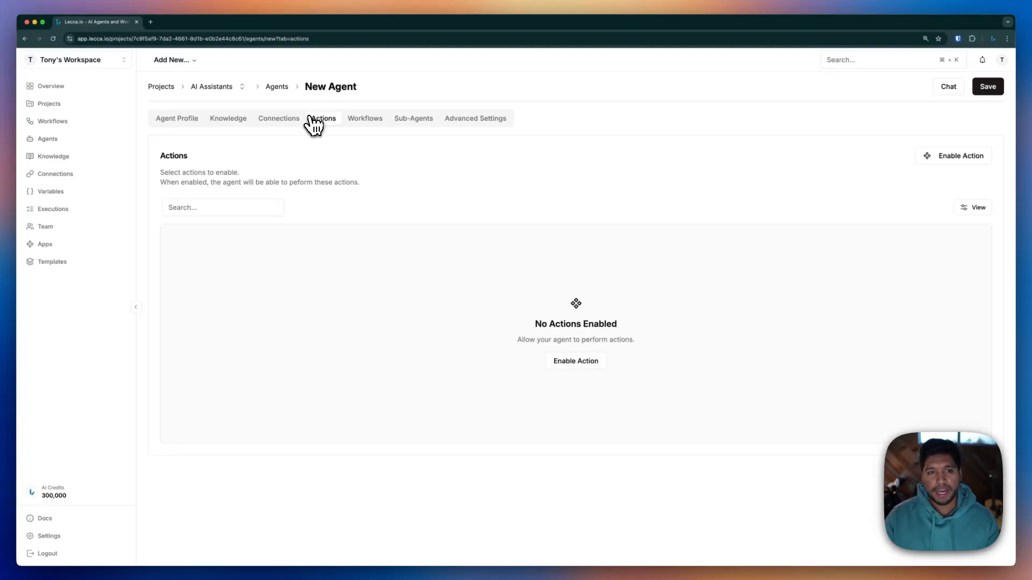
Enable the Google Calendar Create Event action for the agent
click(564, 363)
click(508, 307)
scroll(515, 375, down, 1)
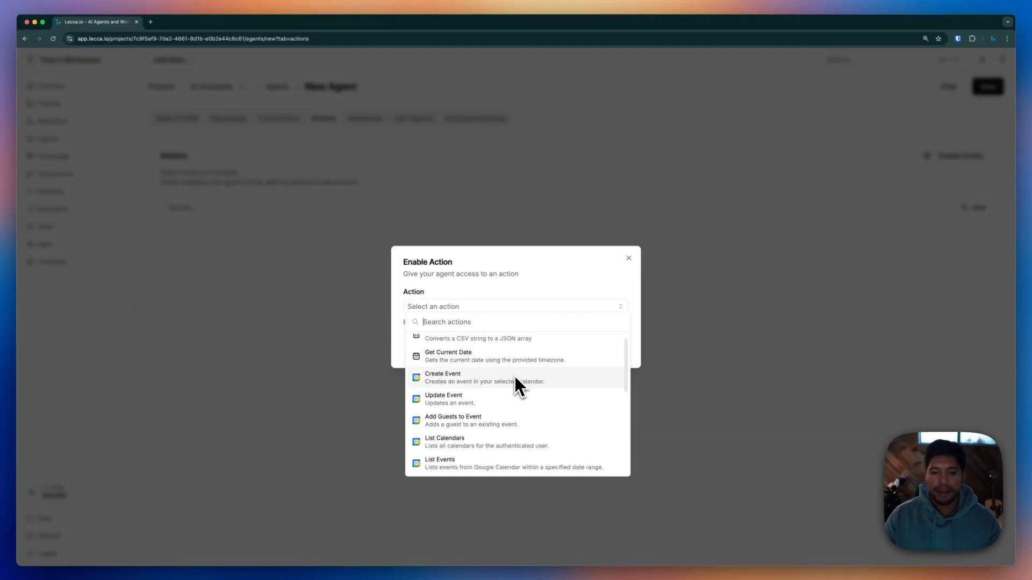
scroll(477, 383, down, 1)
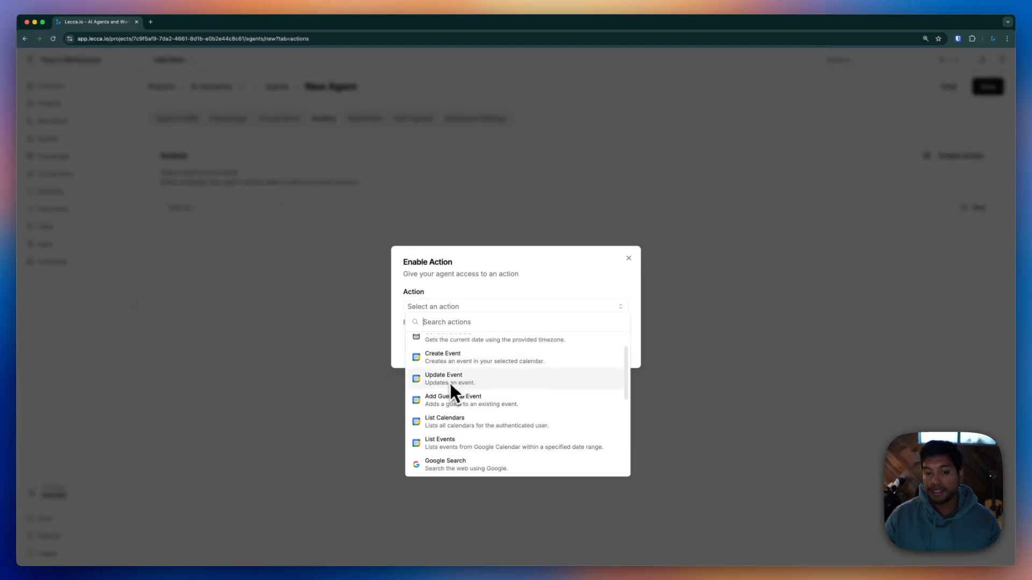
click(460, 366)
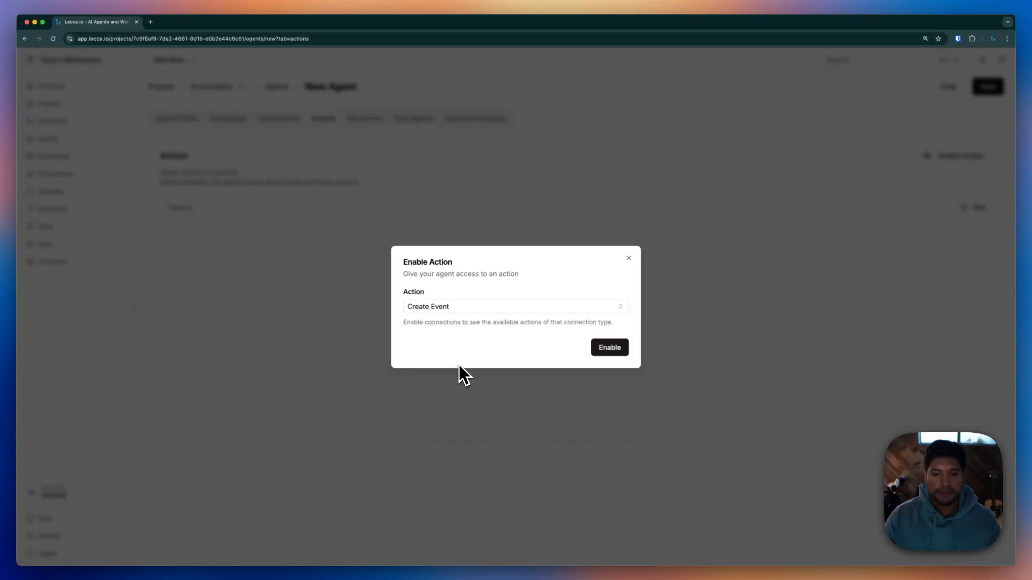
click(606, 352)
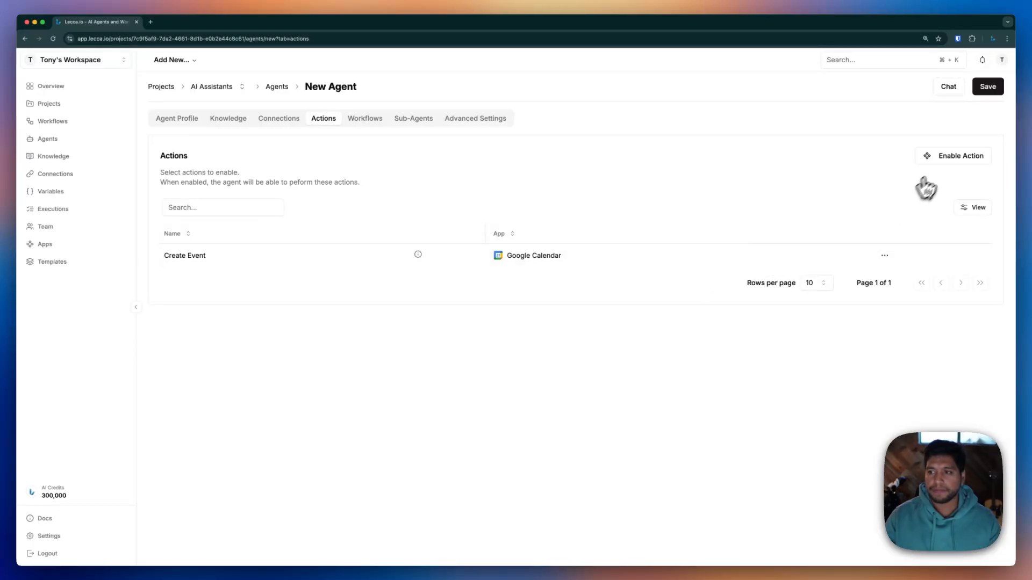
Enable the Google Calendar Update Event action as well
click(941, 157)
click(508, 311)
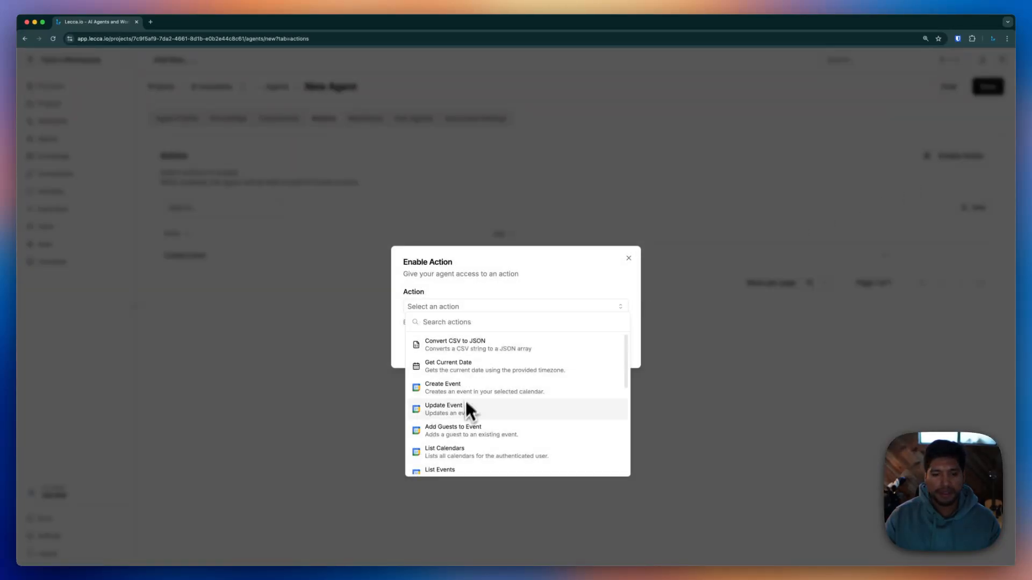
click(464, 416)
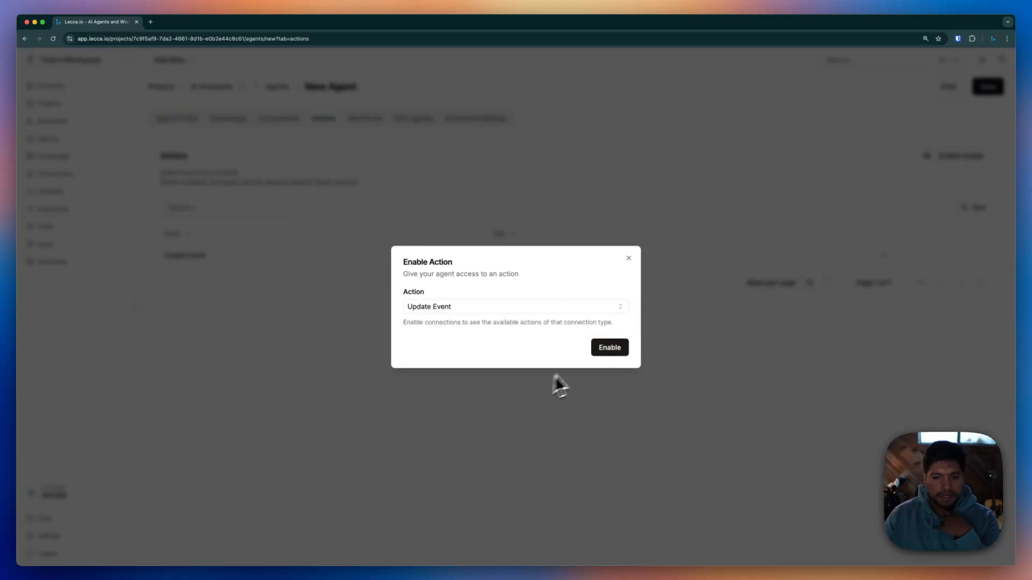
click(607, 348)
Enable the Date Helper Get Current Date action and close the confirmation
click(610, 349)
click(524, 312)
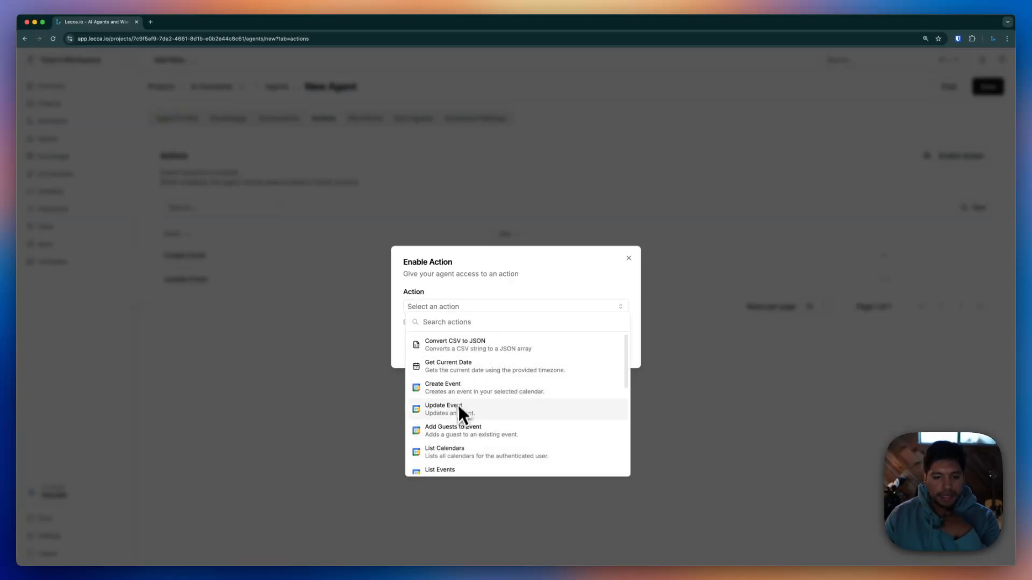
scroll(459, 424, down, 1)
scroll(447, 452, down, 1)
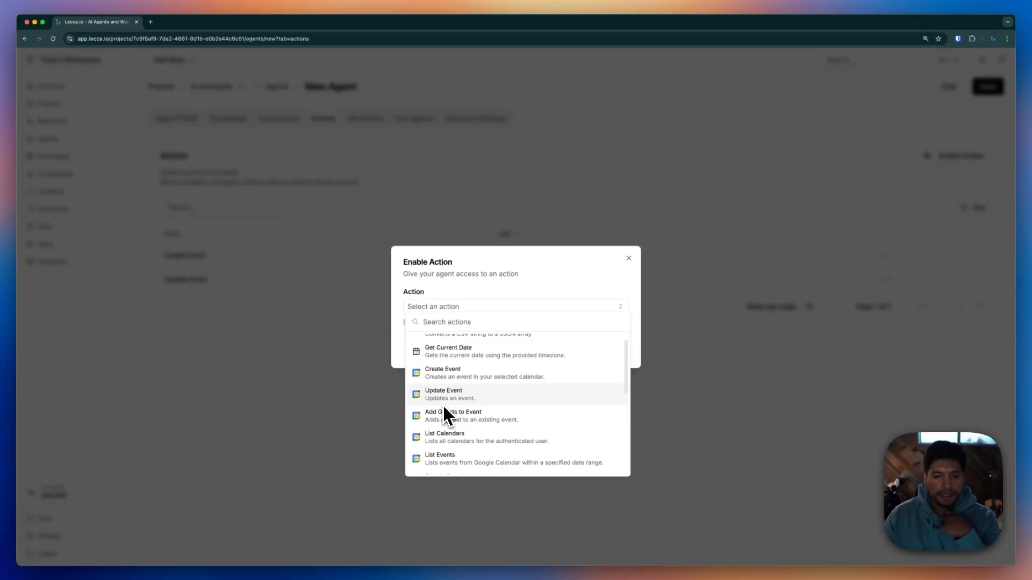
scroll(446, 392, up, 1)
click(448, 365)
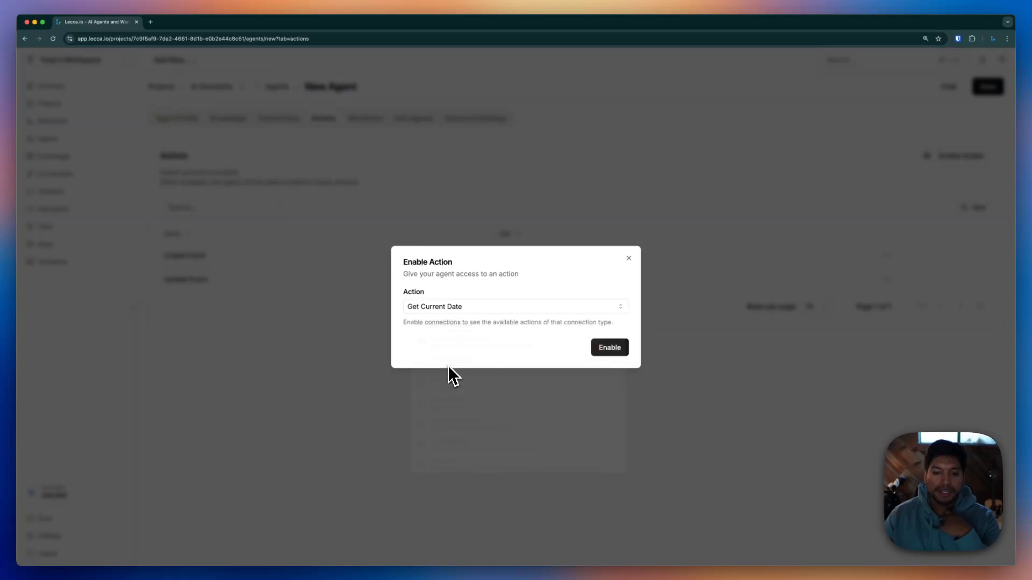
click(595, 350)
click(543, 344)
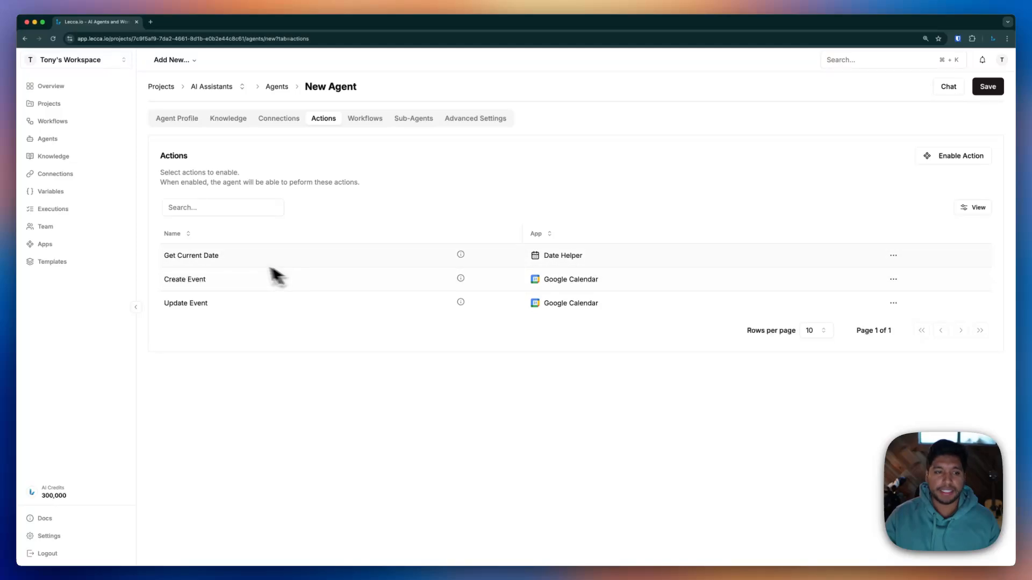
Highlight the Get Current Date action and its Date Helper app name in the actions list
drag(227, 256, 162, 255)
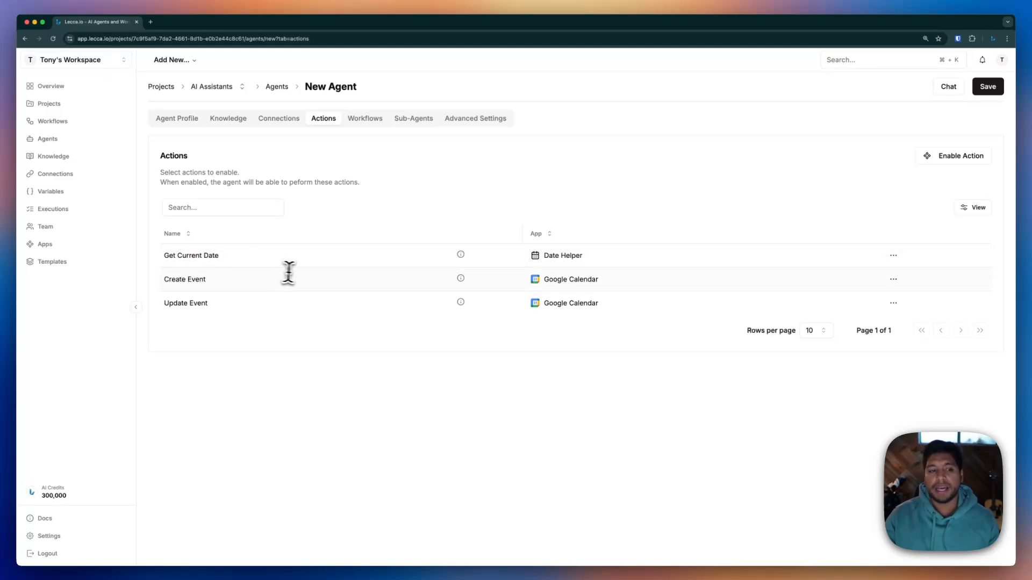
drag(597, 258, 543, 256)
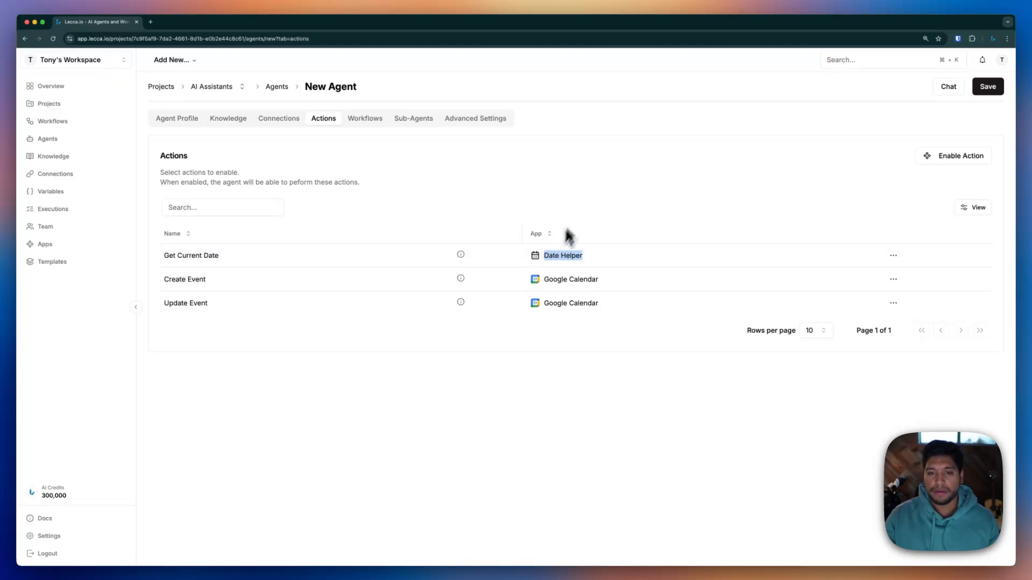
click(581, 196)
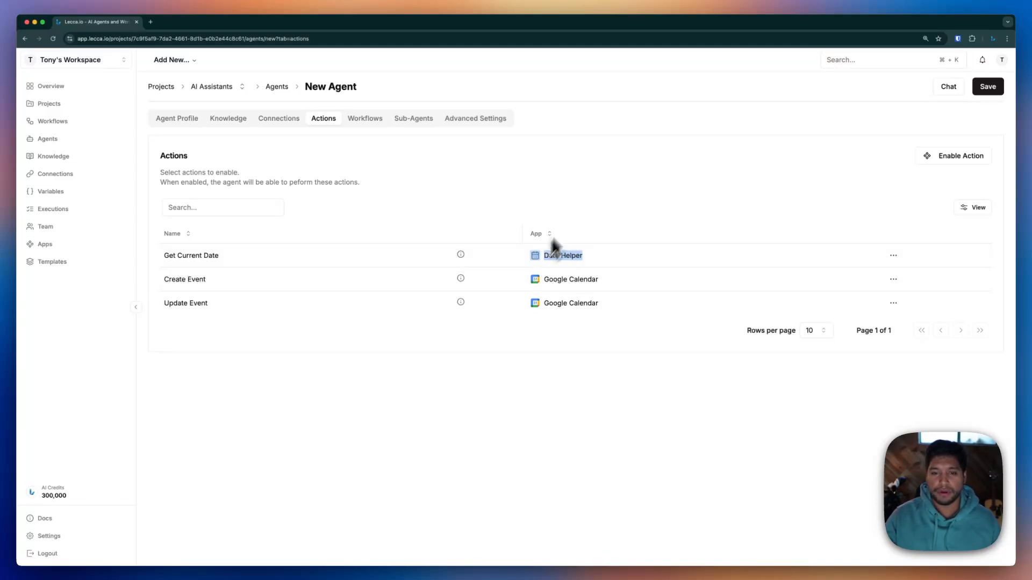
click(577, 206)
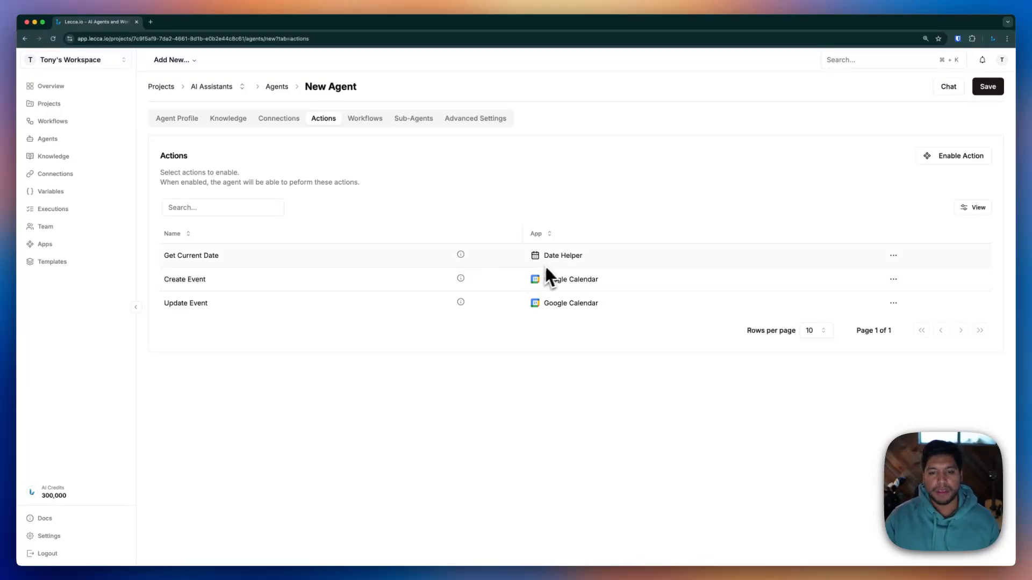
Look through the Workflows, Sub-Agents and Advanced Settings tabs, then save Calendar Helper
click(363, 121)
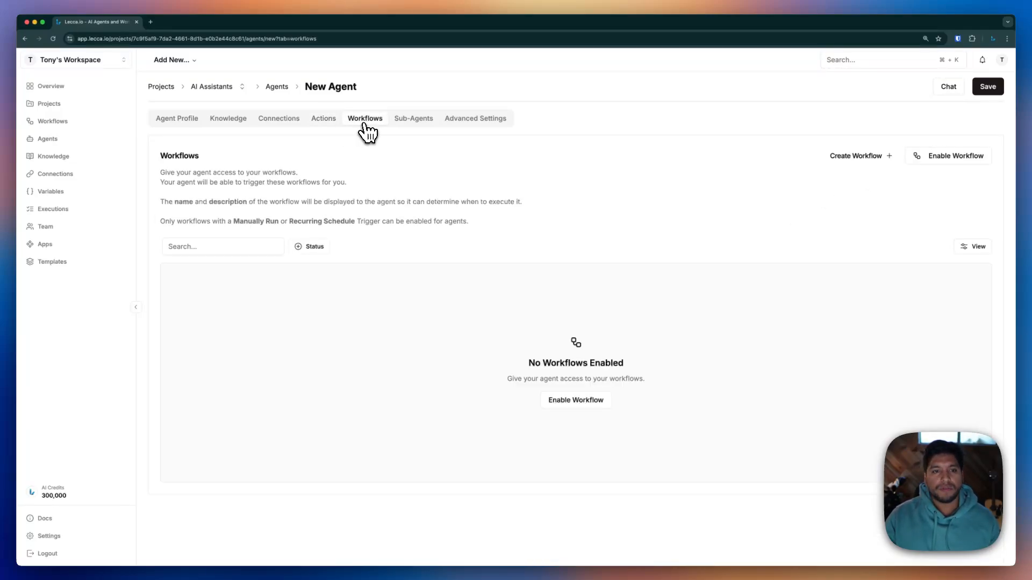
click(403, 123)
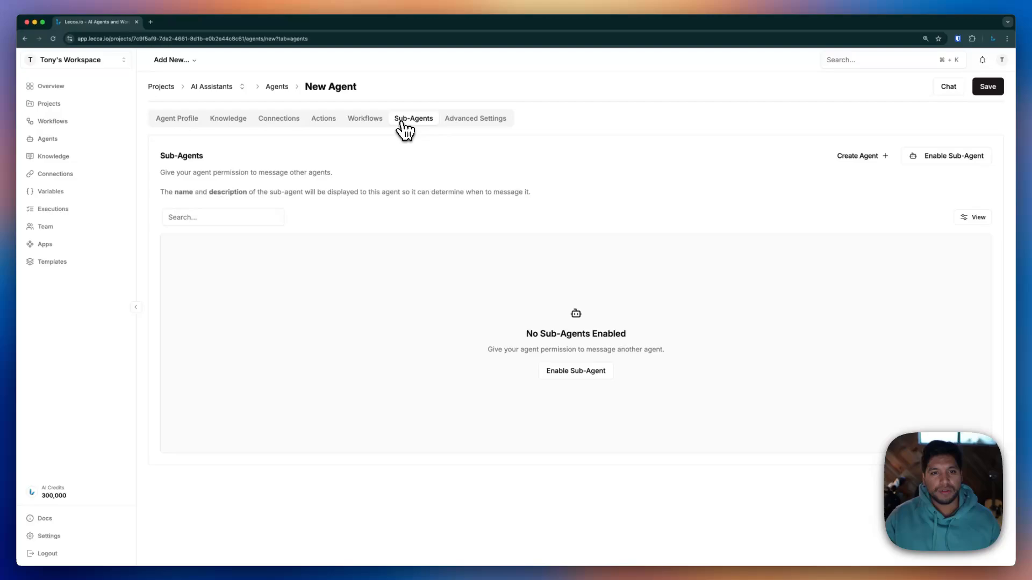
click(462, 128)
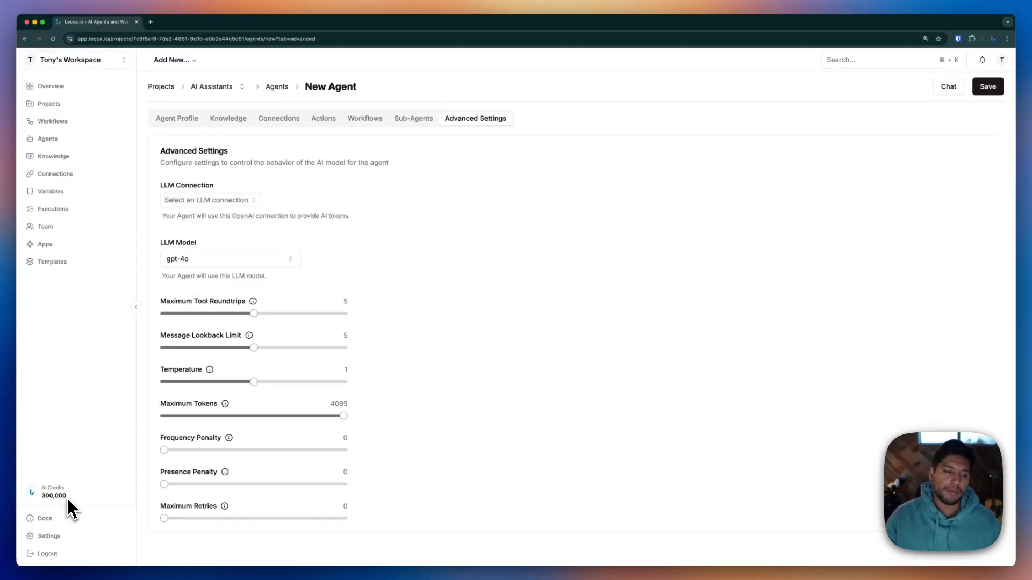
drag(66, 497, 46, 497)
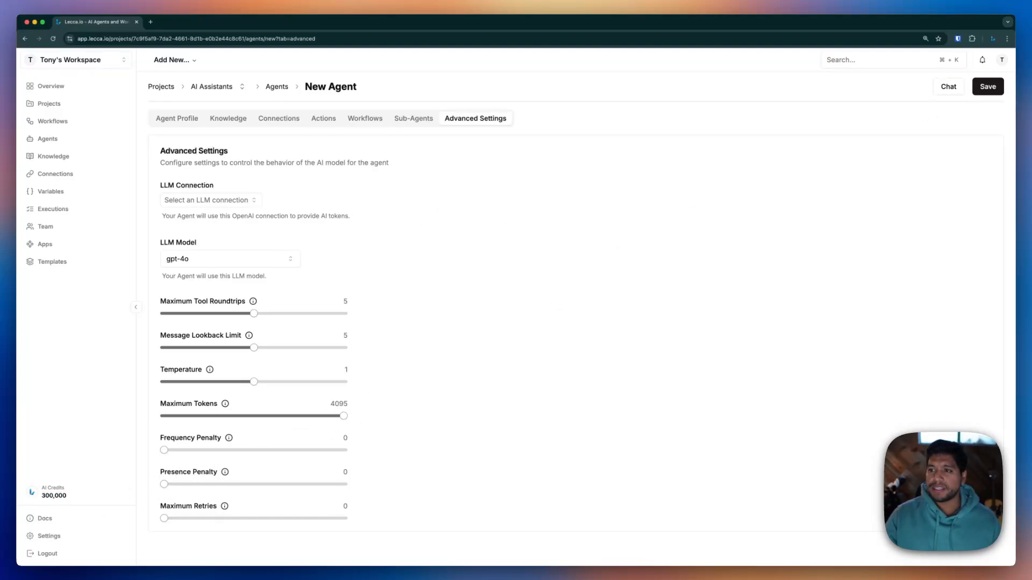
click(986, 85)
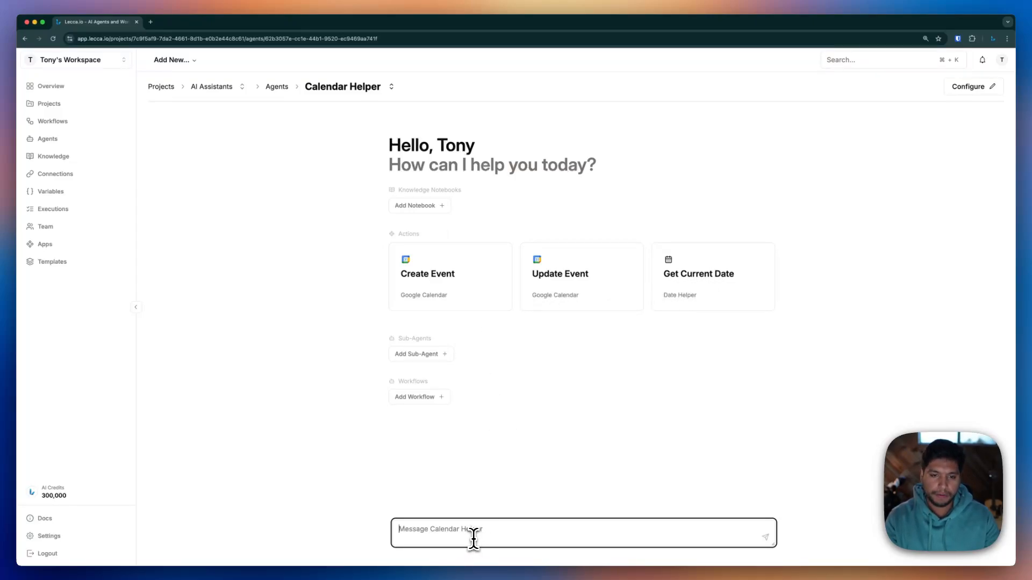
click(151, 21)
Load Google Calendar to check this week's lunch event, then return to Lecca.io
text(calendar.google.com/calendar/u/0/r/week)
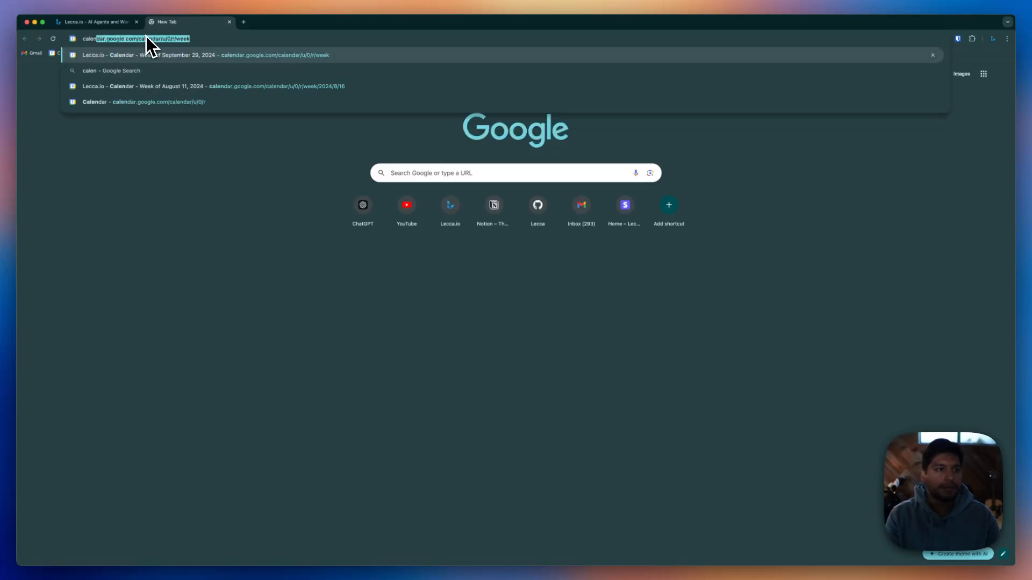
key(Return)
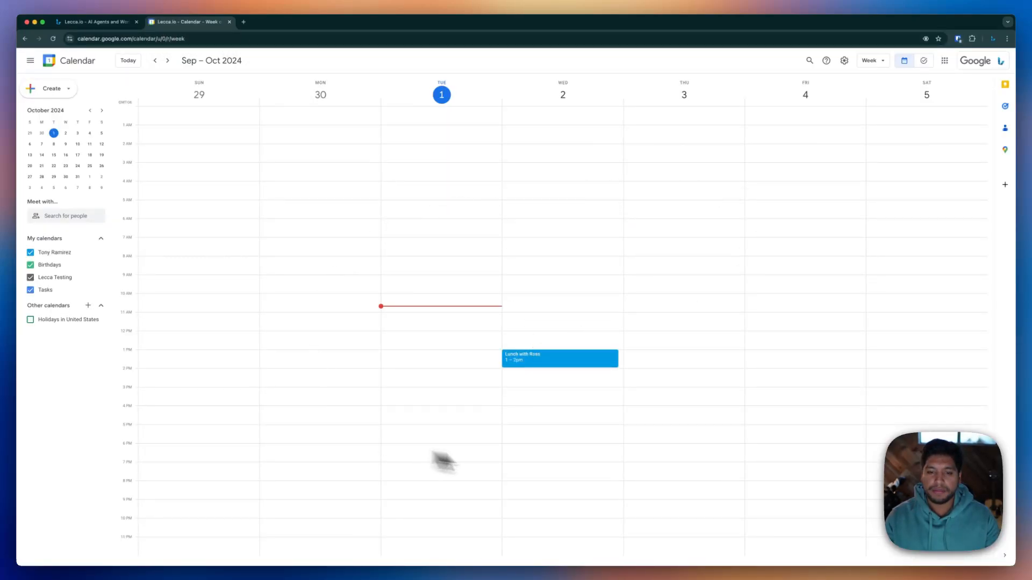
click(94, 21)
Ask Calendar Helper to book a Thursday lunch at Tucanos, including the guest's e-mail address
click(575, 524)
text(Sch)
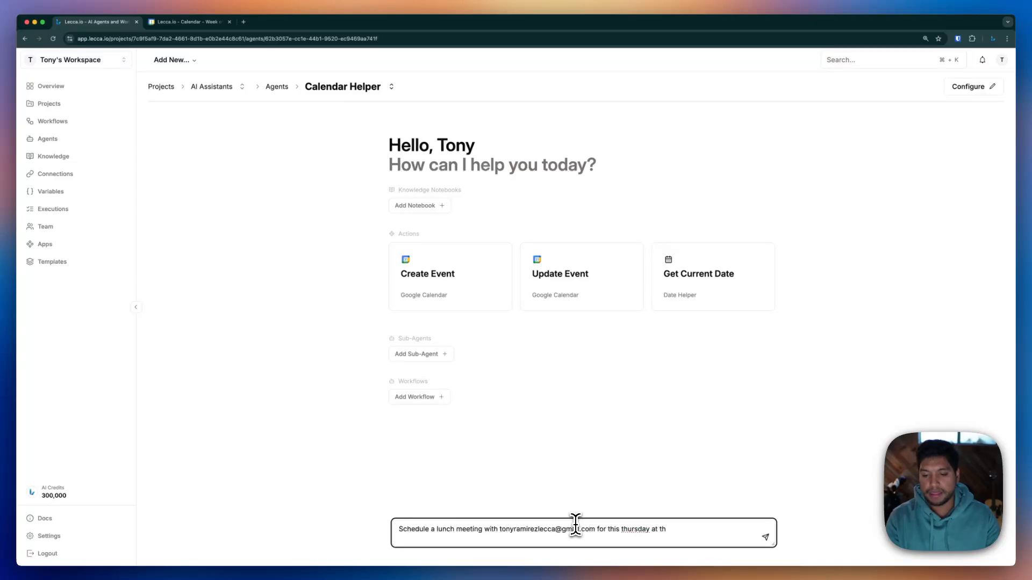
key(Return)
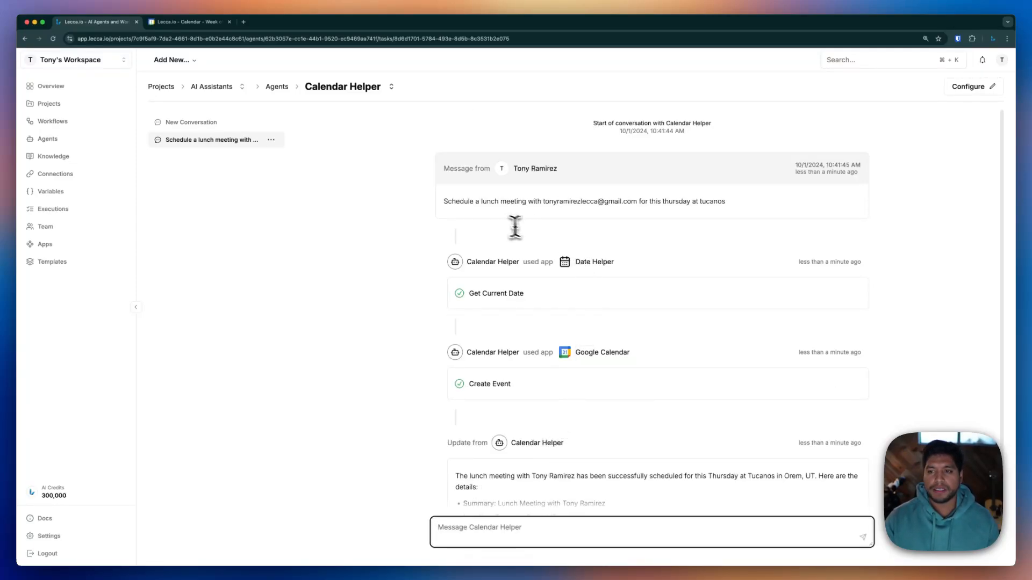
Review the reply's Get Current Date and Create Event steps and Orem, UT location, then open Google Calendar
scroll(463, 250, down, 1)
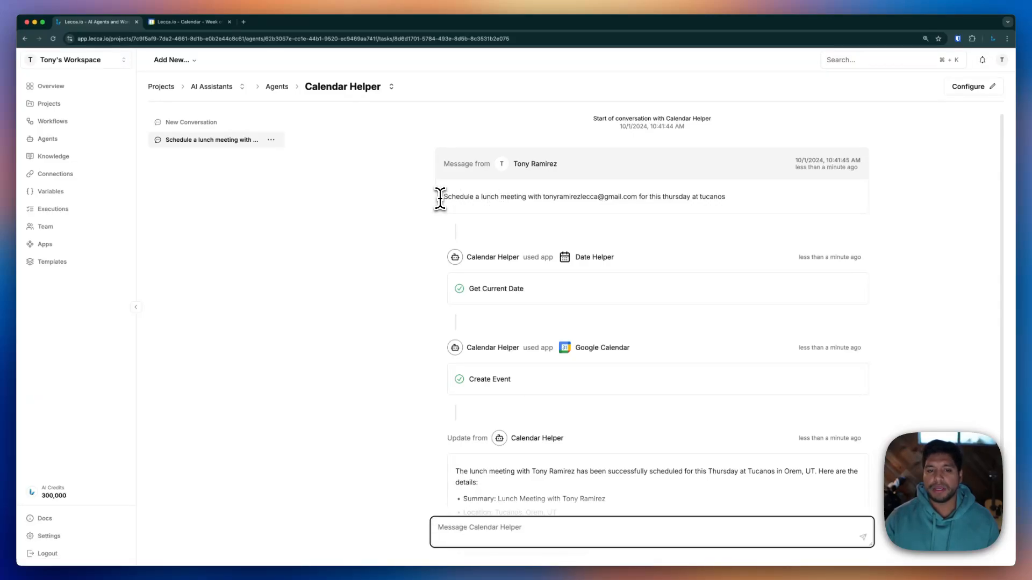
scroll(510, 237, down, 3)
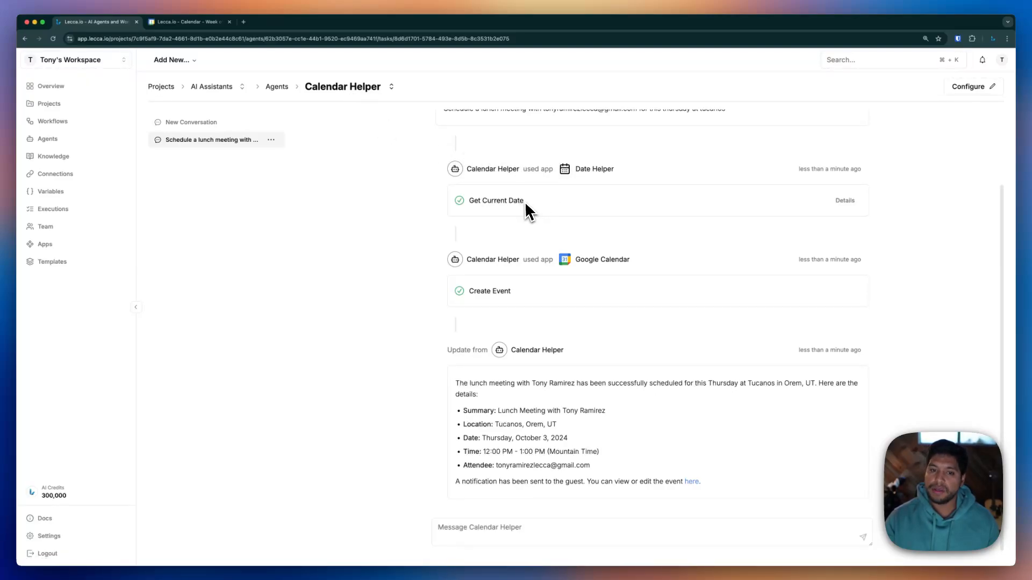
drag(525, 204, 467, 202)
click(418, 210)
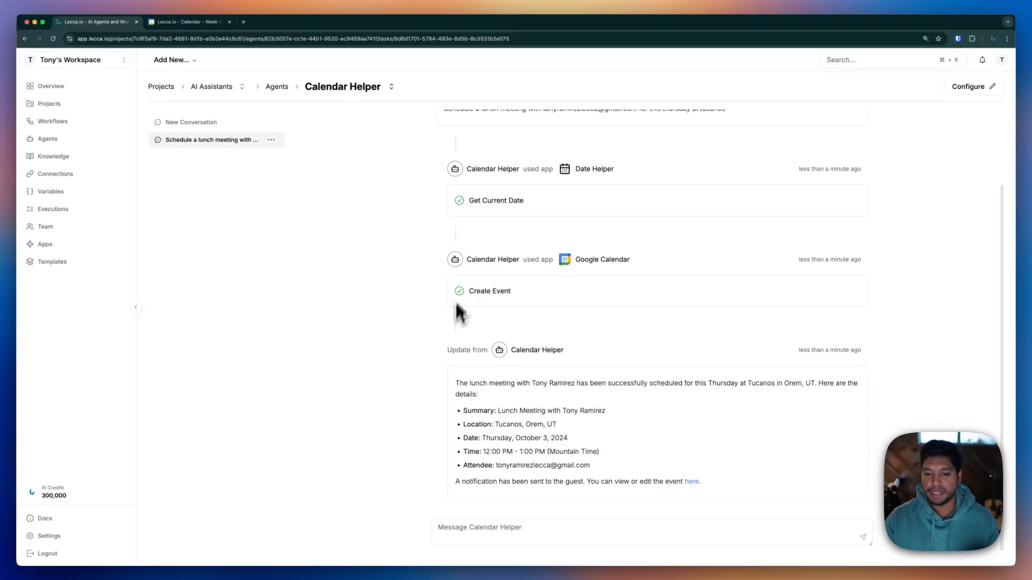
scroll(434, 325, down, 1)
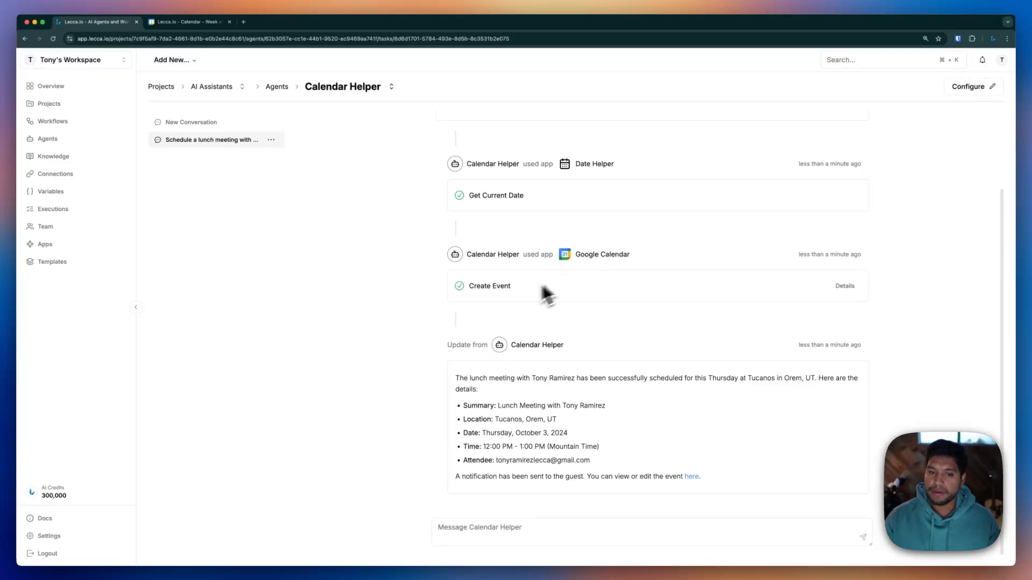
drag(512, 286, 470, 287)
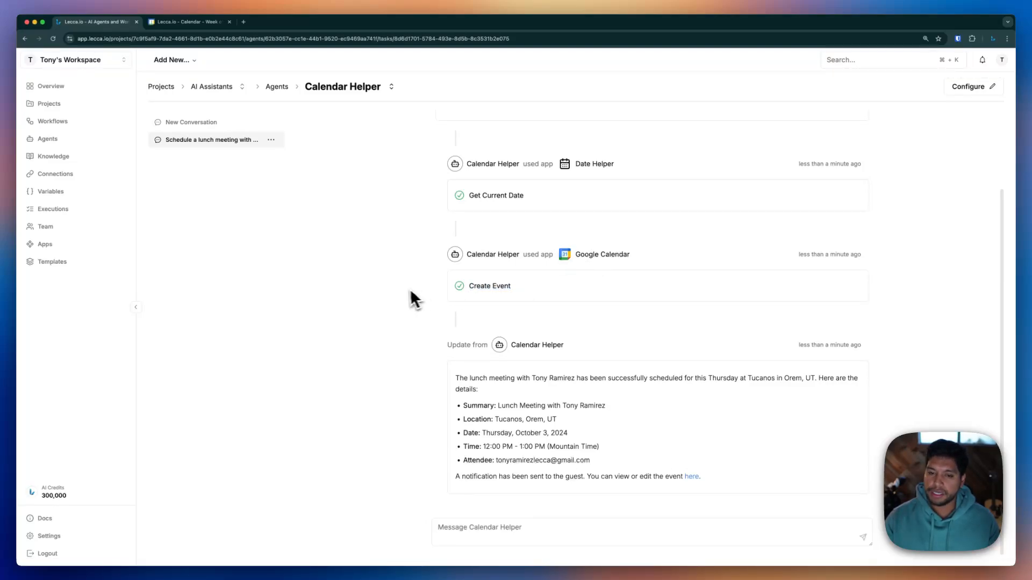
scroll(410, 292, down, 1)
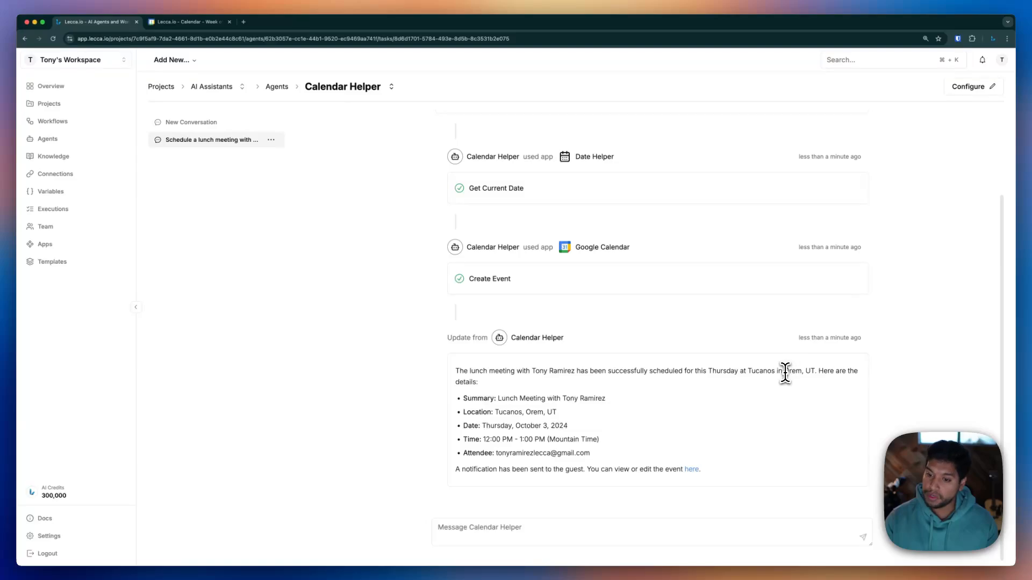
drag(784, 370, 815, 372)
click(702, 425)
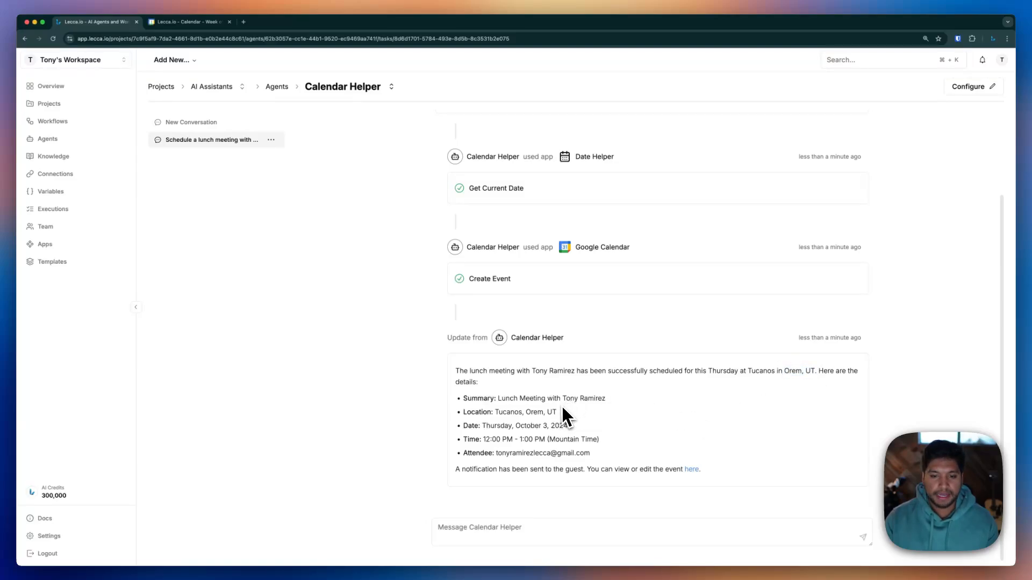
click(186, 23)
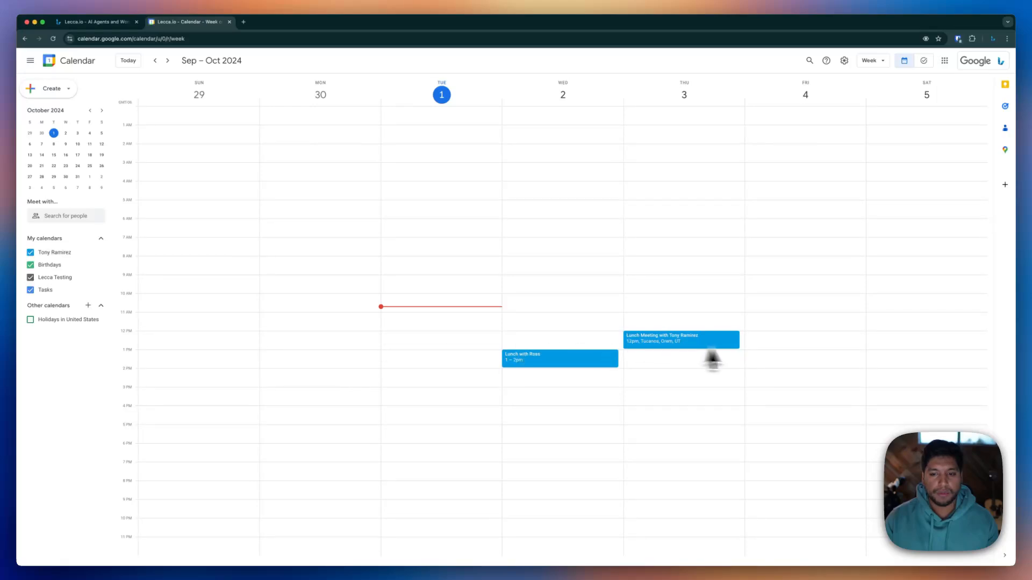
Inspect the Thursday lunch event's details and invited guest, then go back to Lecca.io
click(654, 345)
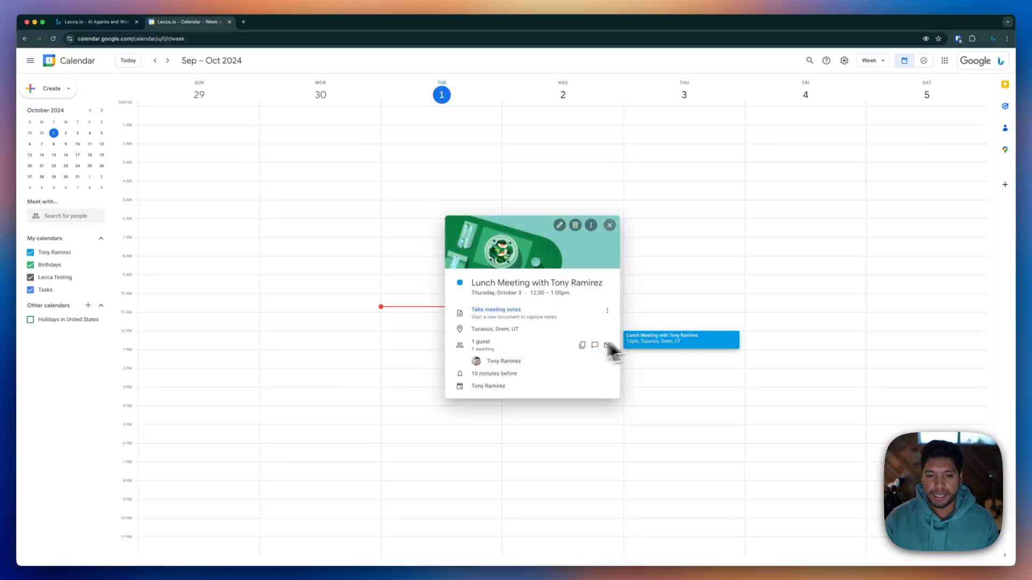
drag(520, 363, 497, 364)
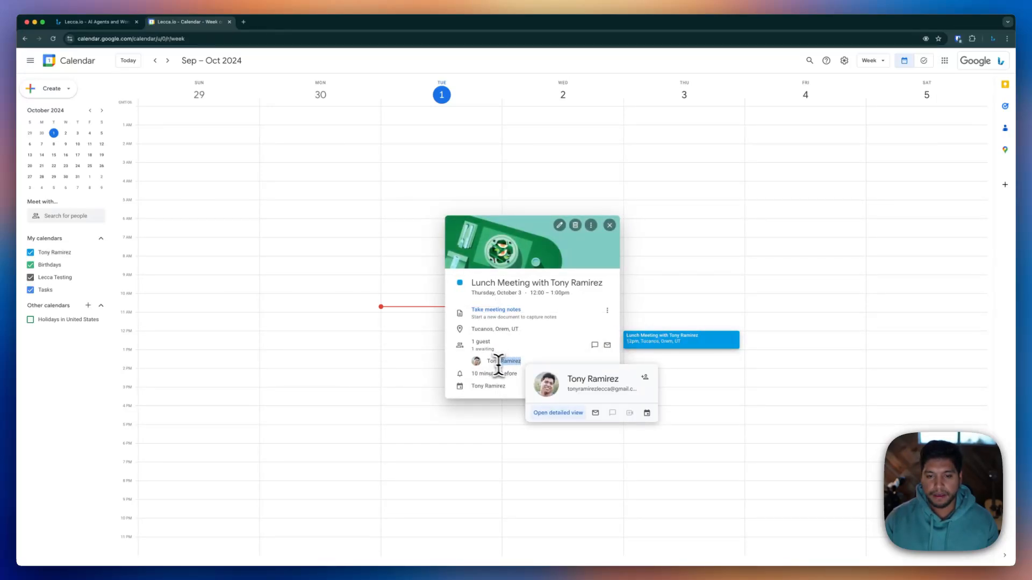
click(685, 226)
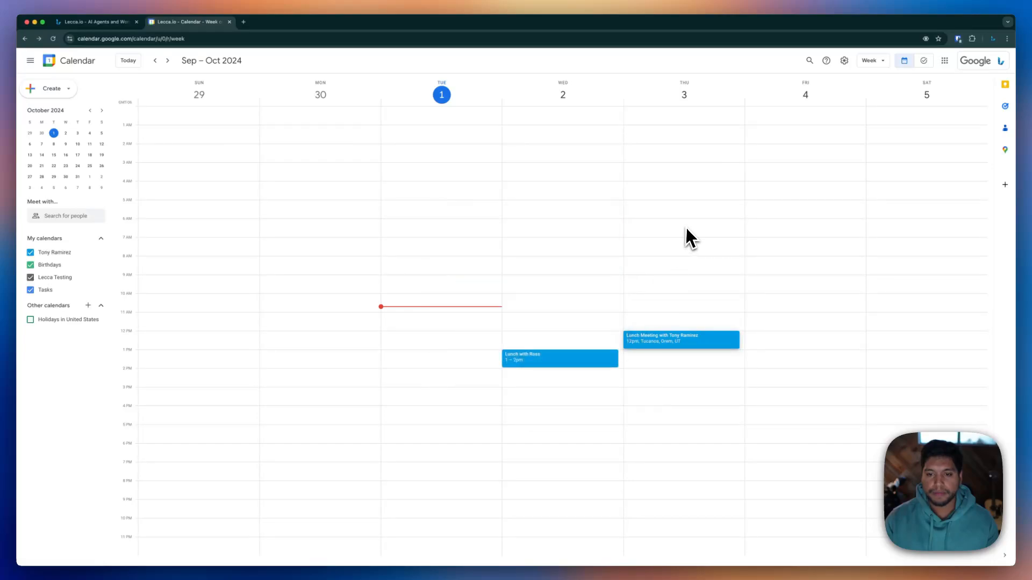
click(65, 22)
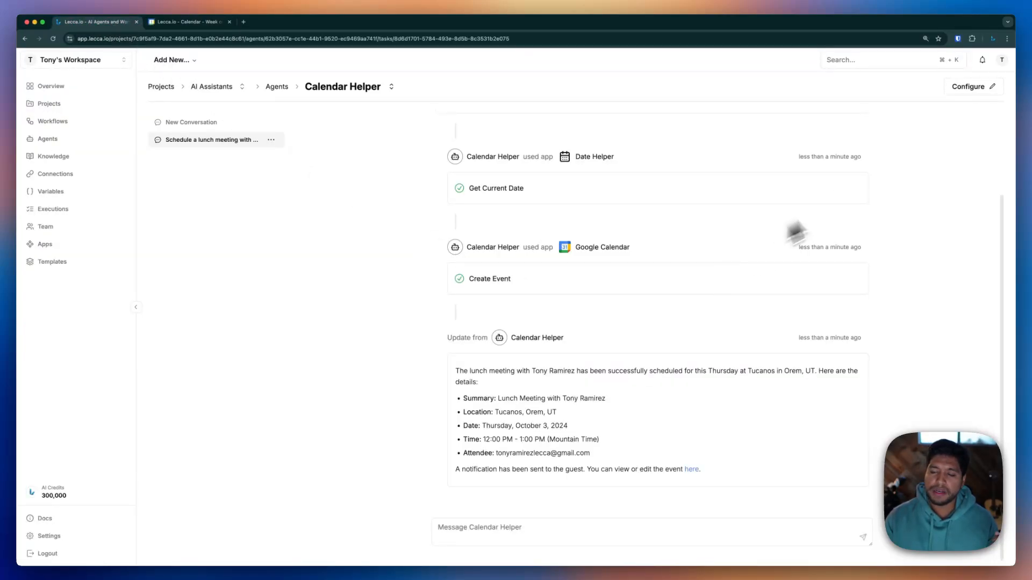
Enable Google Calendar's List Events action for Calendar Helper and reopen its chat
click(989, 87)
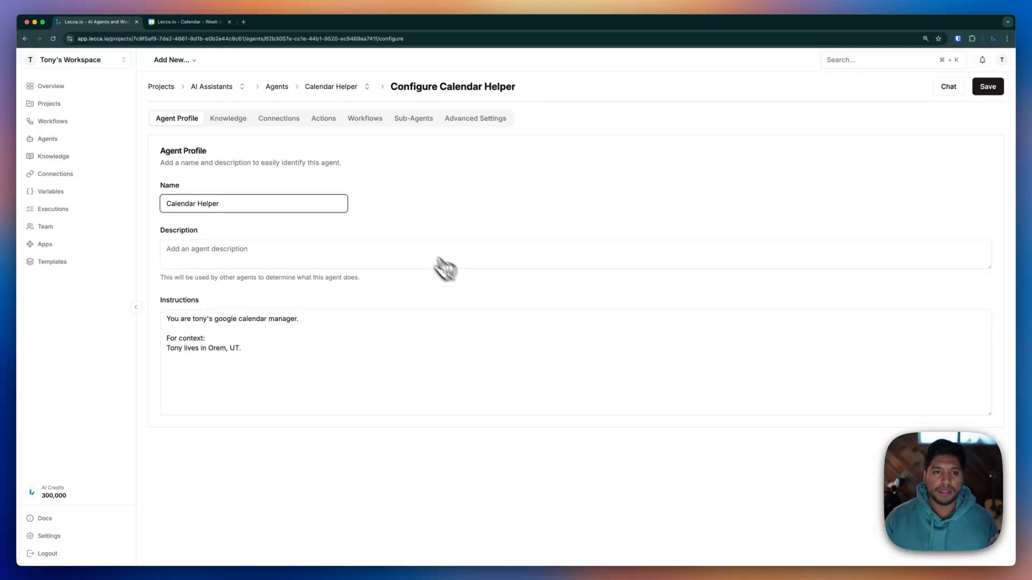
click(323, 119)
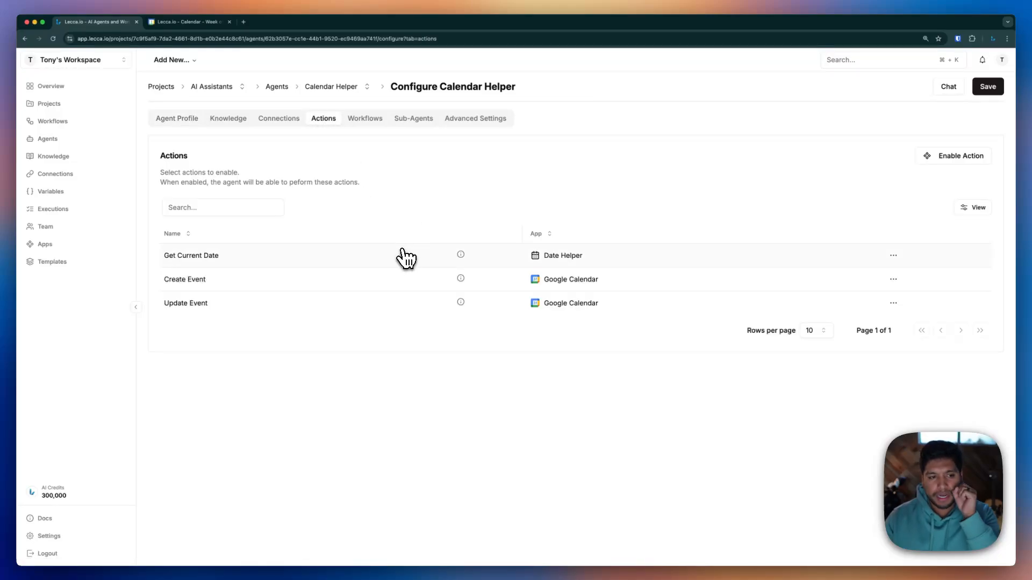
click(942, 157)
click(541, 305)
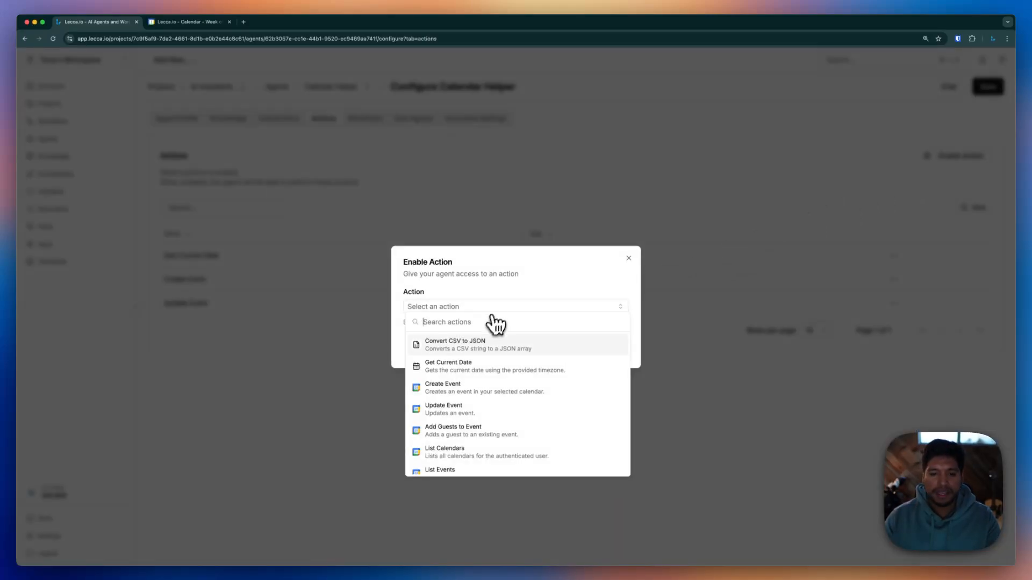
scroll(468, 424, down, 1)
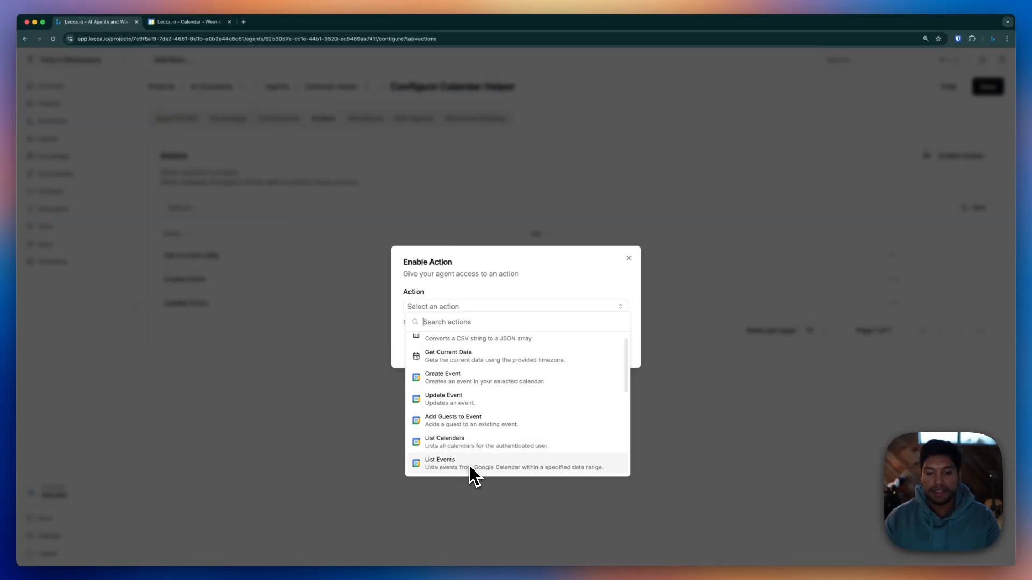
click(470, 465)
click(613, 349)
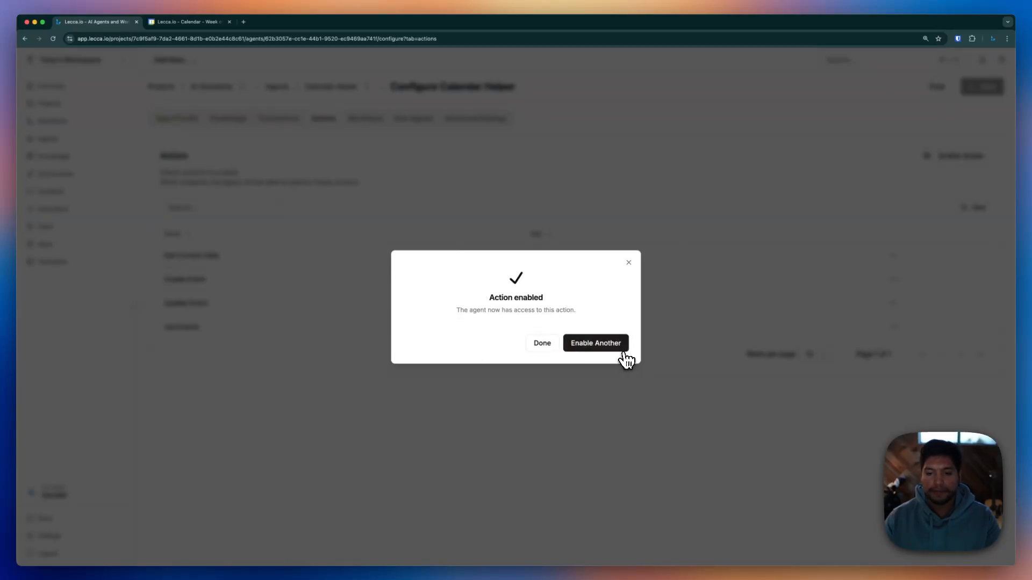
click(544, 343)
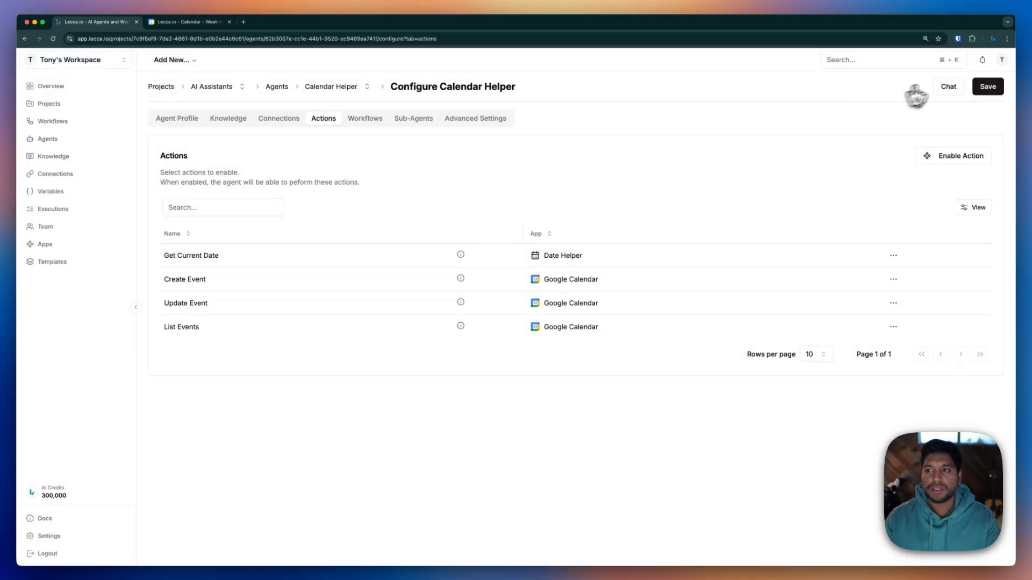
click(947, 87)
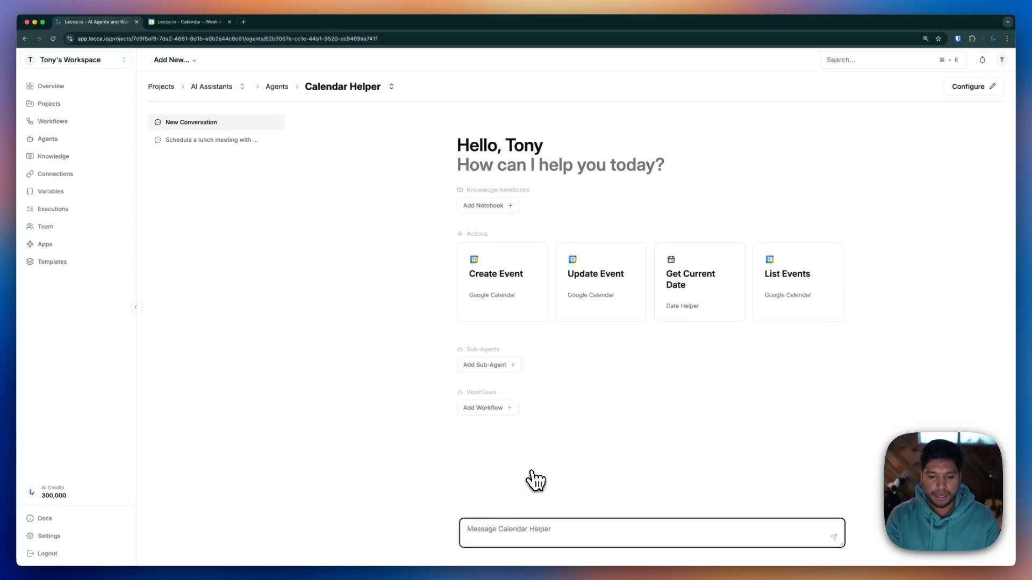
Ask 'When am I free for lunch this week' and read through the List Events reply
text(When am I free fo)
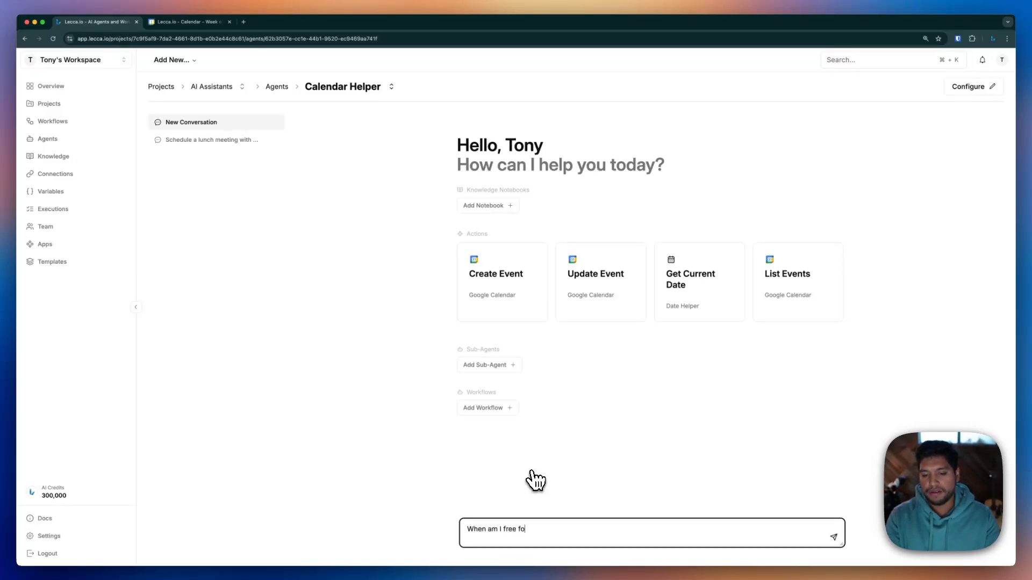
text(r lunch this week)
key(Return)
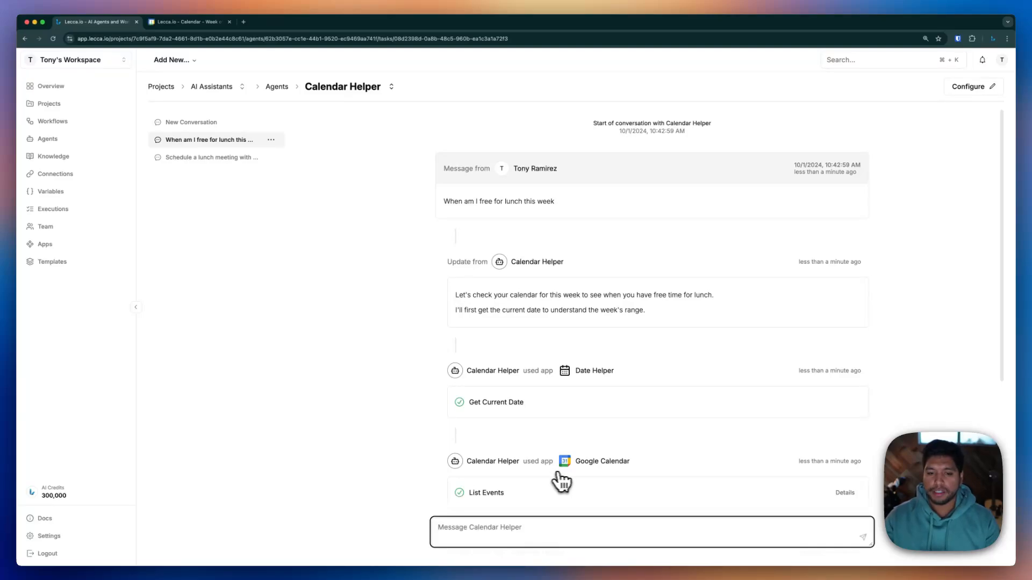
scroll(640, 410, down, 1)
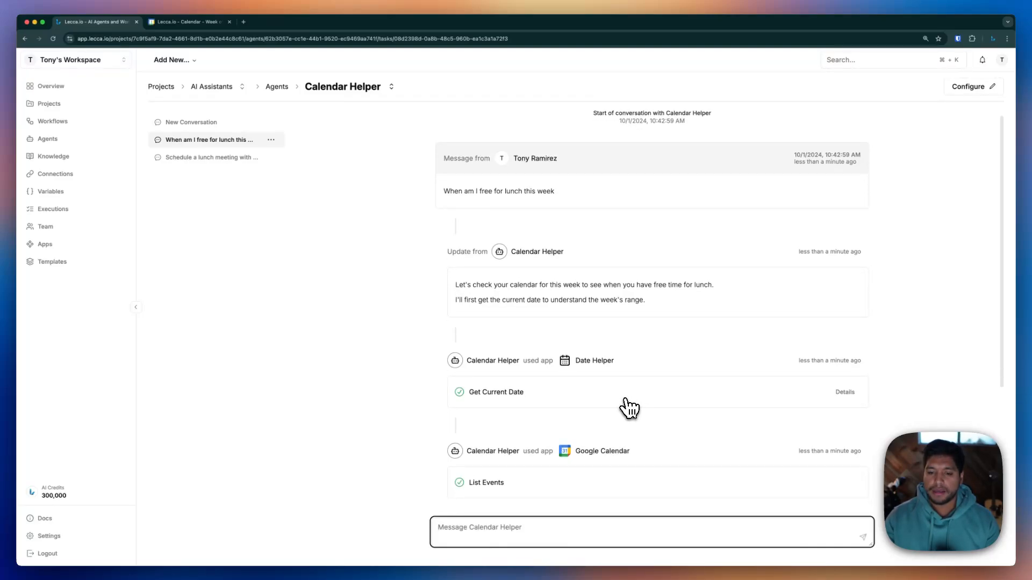
scroll(626, 407, down, 1)
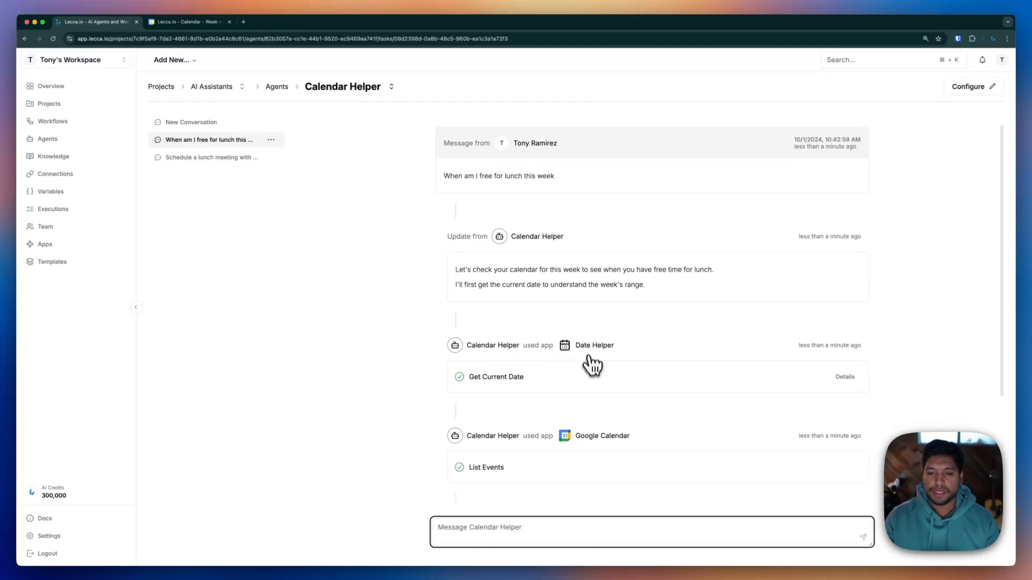
scroll(592, 364, down, 2)
scroll(558, 359, down, 2)
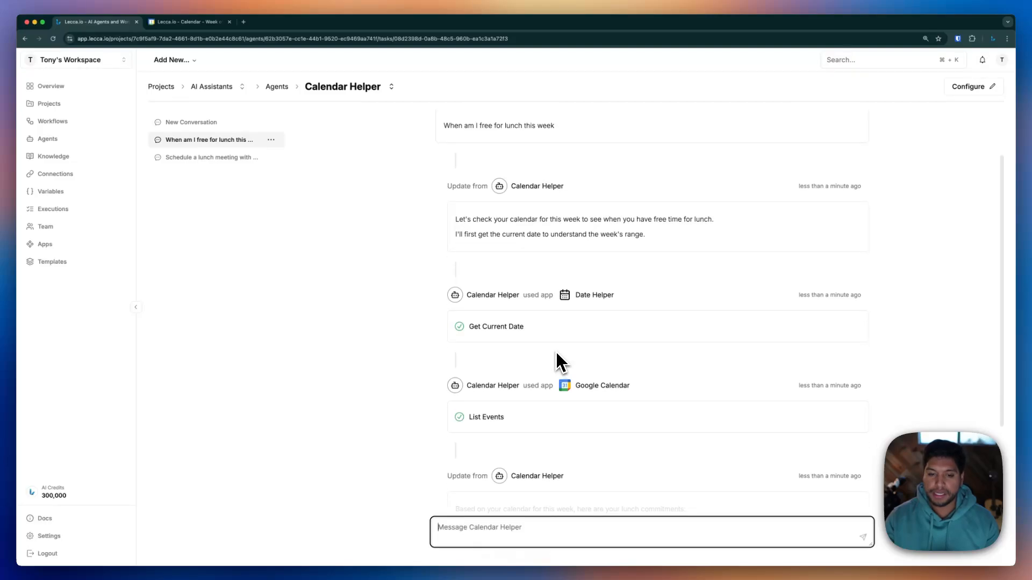
click(517, 381)
drag(516, 379, 487, 378)
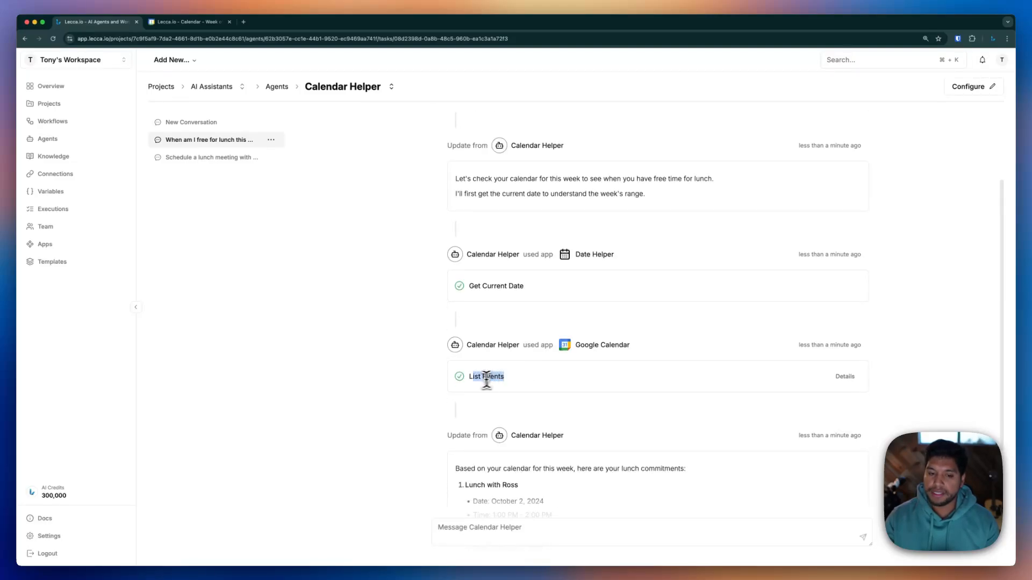
click(450, 383)
scroll(509, 391, down, 2)
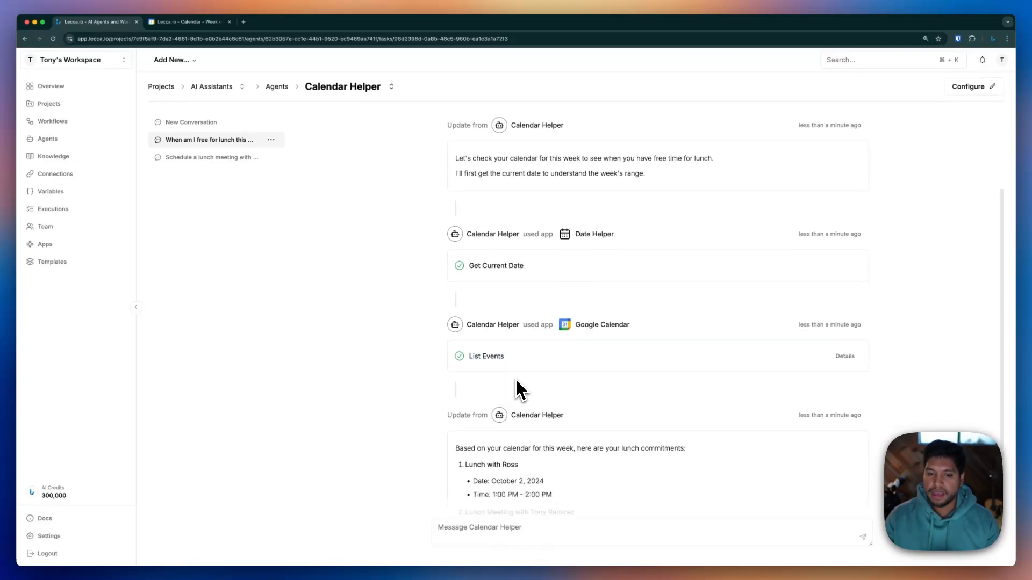
click(843, 353)
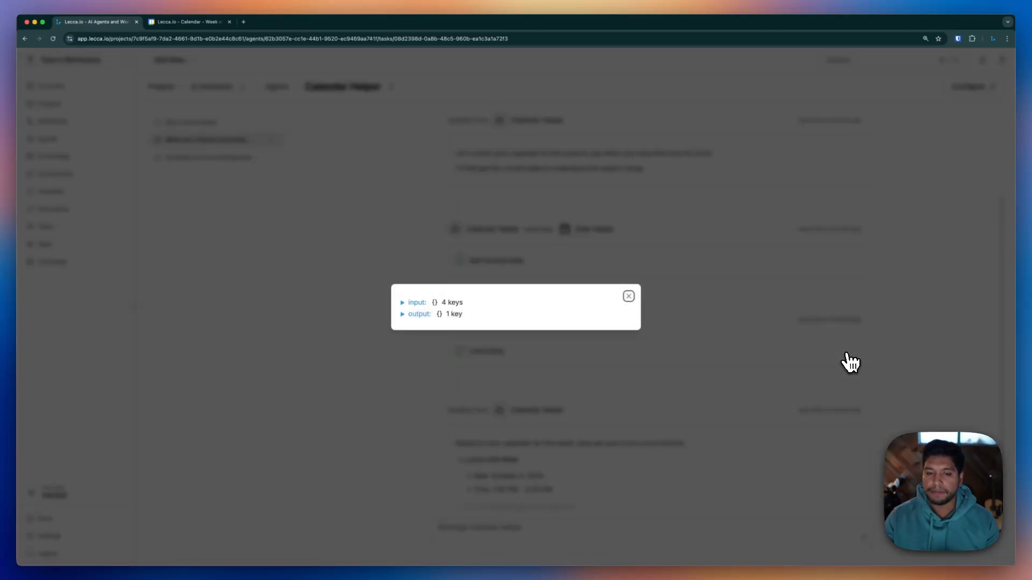
click(404, 303)
click(404, 281)
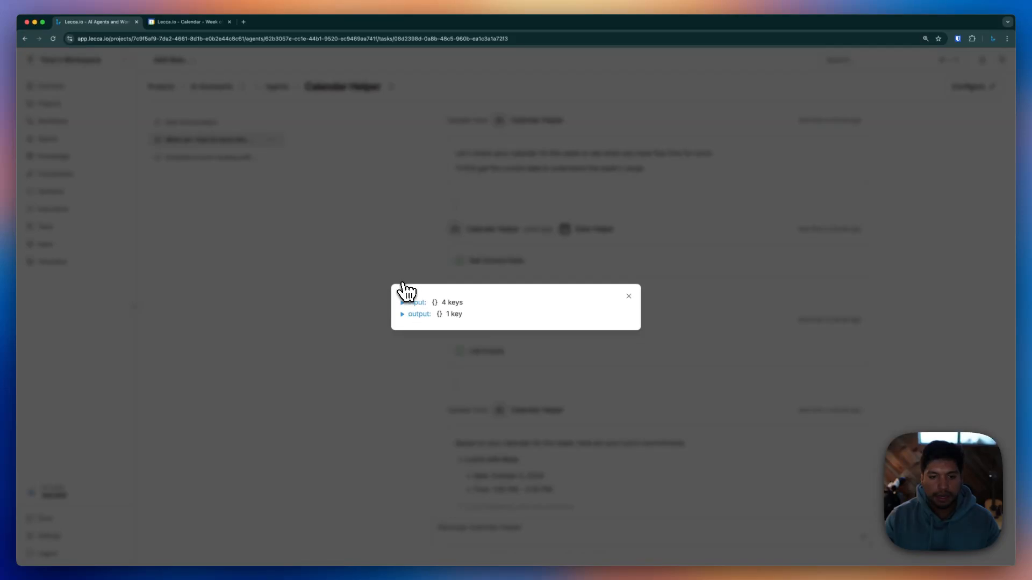
click(401, 306)
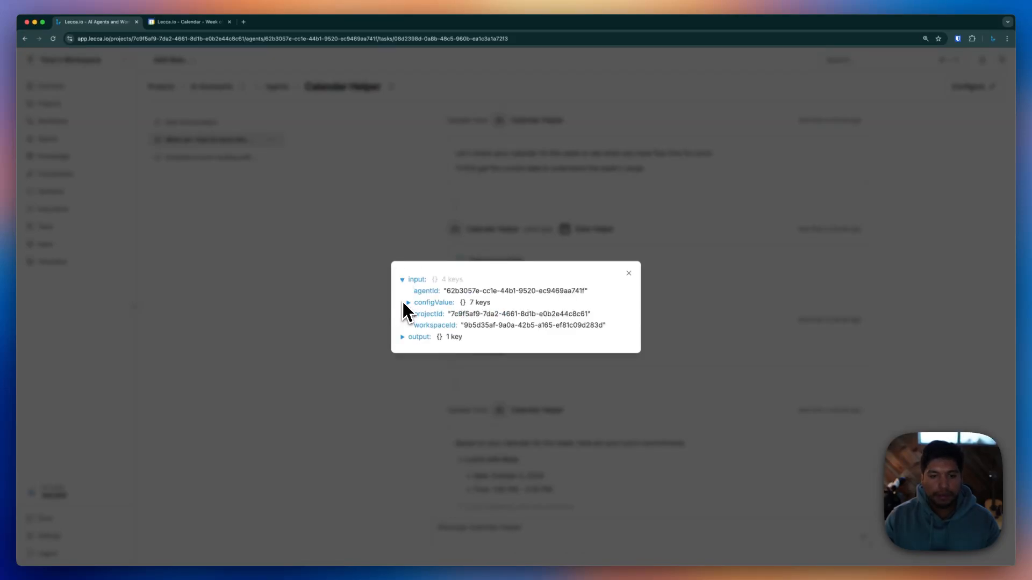
click(411, 303)
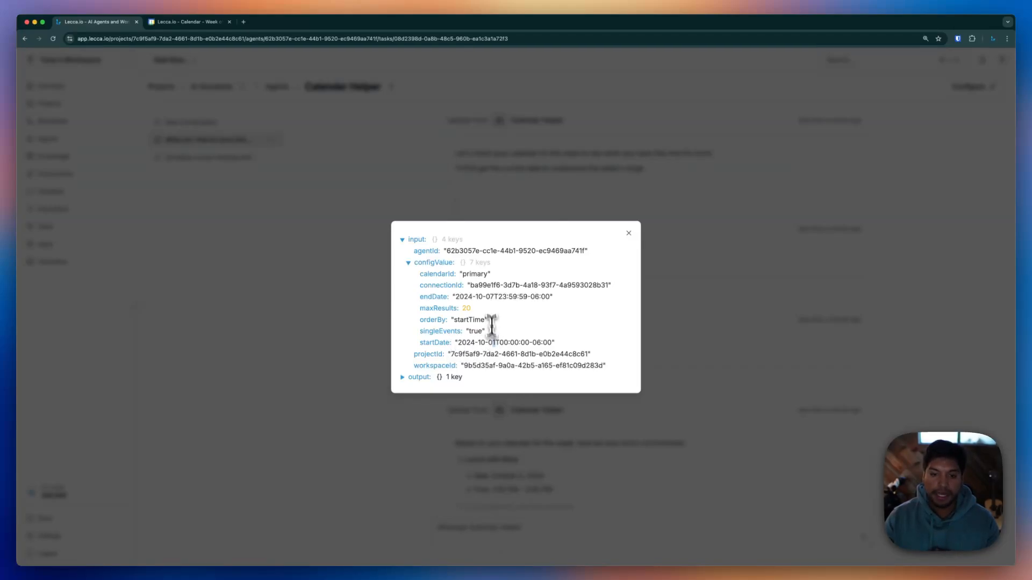
drag(491, 297, 494, 299)
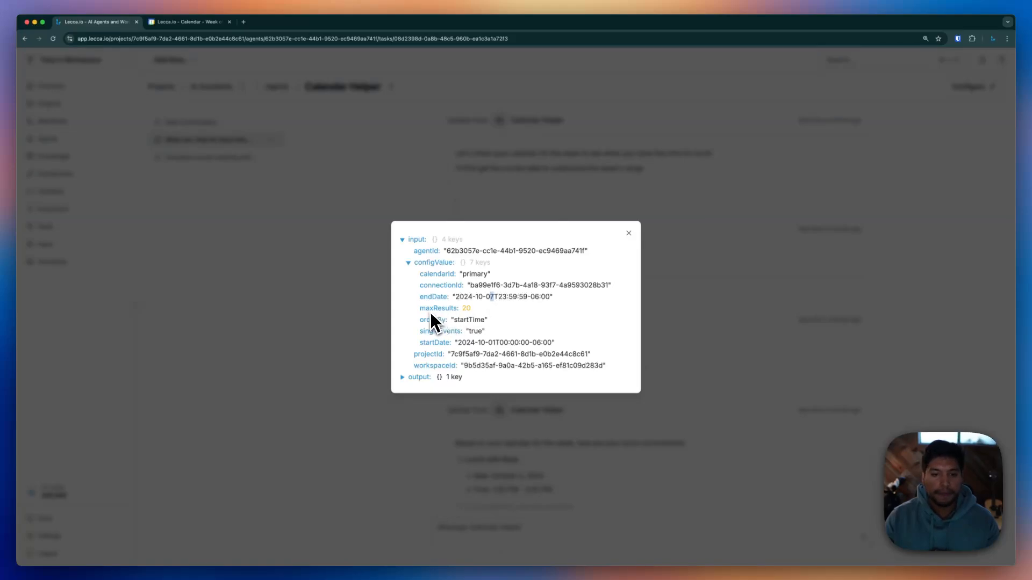
drag(460, 308, 471, 310)
drag(451, 320, 495, 321)
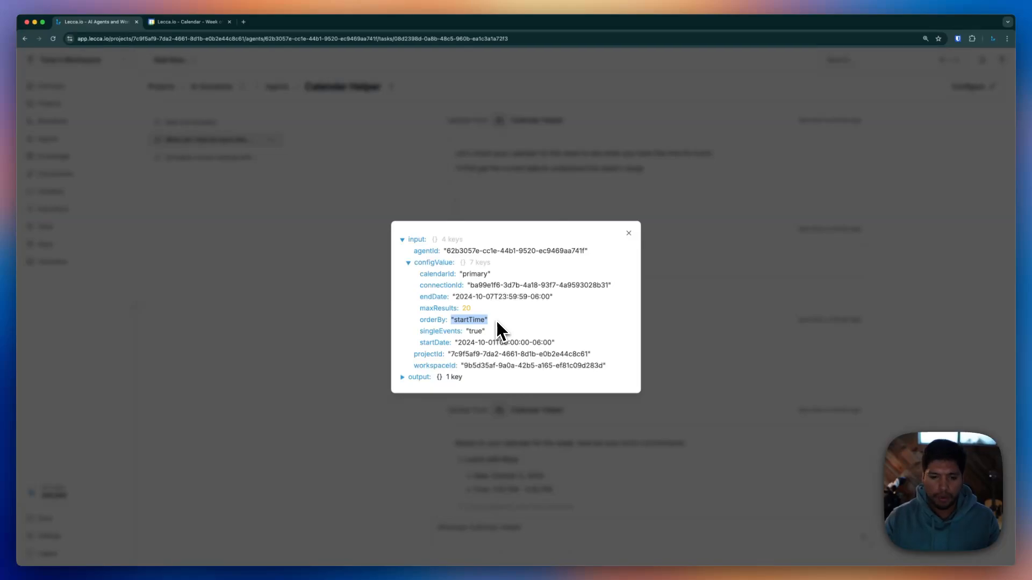
click(403, 377)
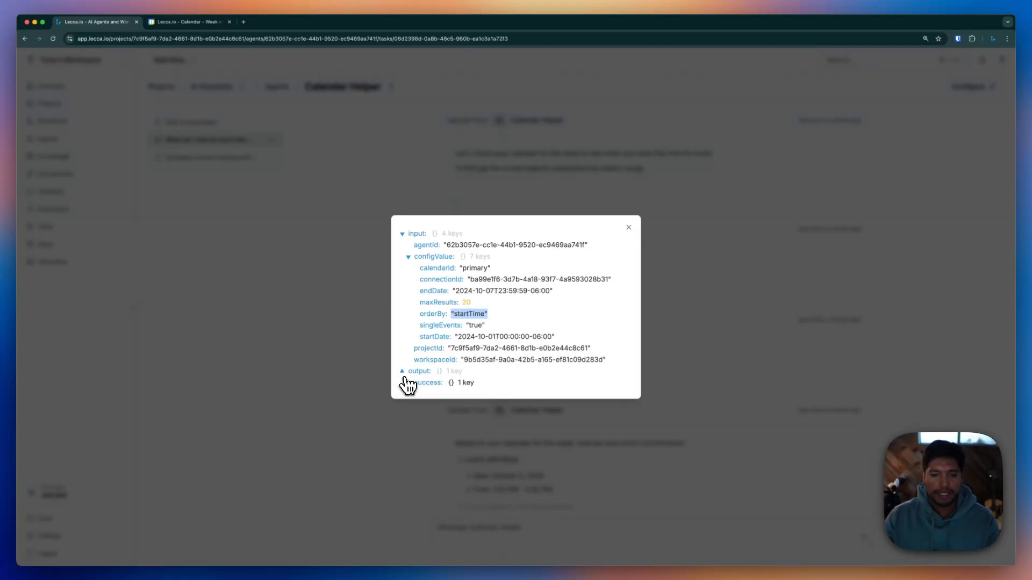
click(416, 383)
click(415, 388)
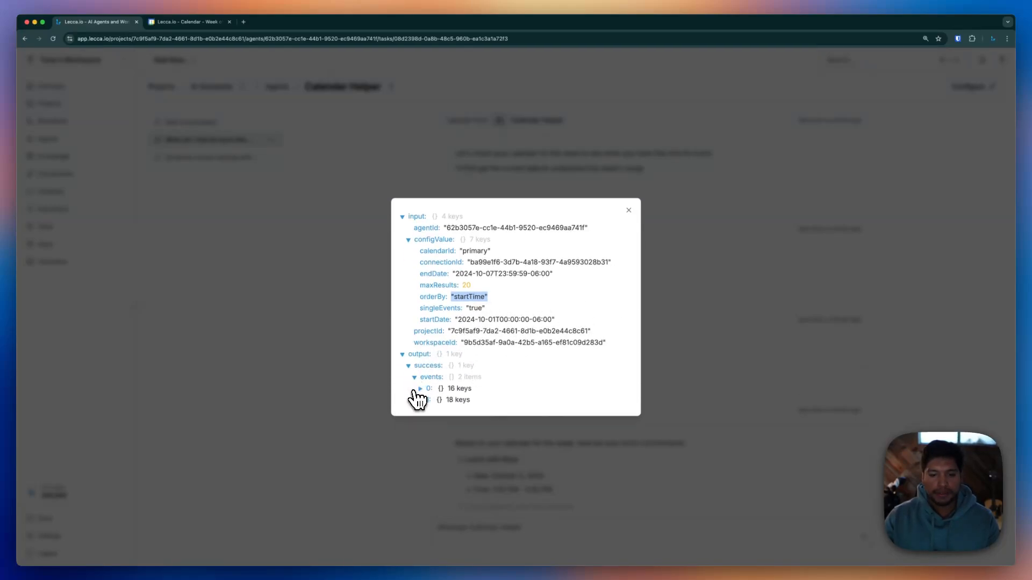
click(420, 389)
Review the listed lunch meetings, including Lunch with Ross, and the four free October dates
click(661, 309)
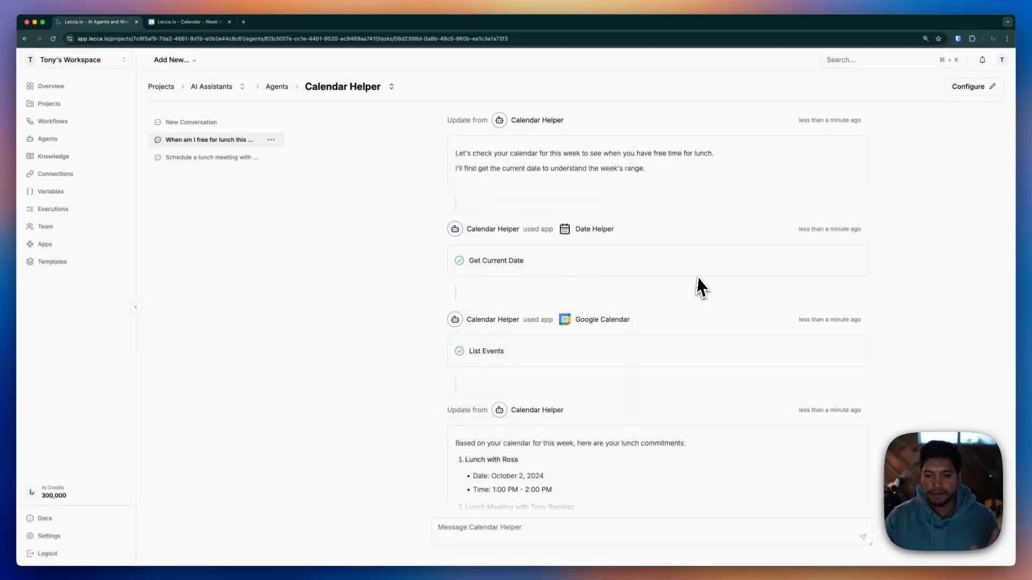
scroll(618, 401, down, 3)
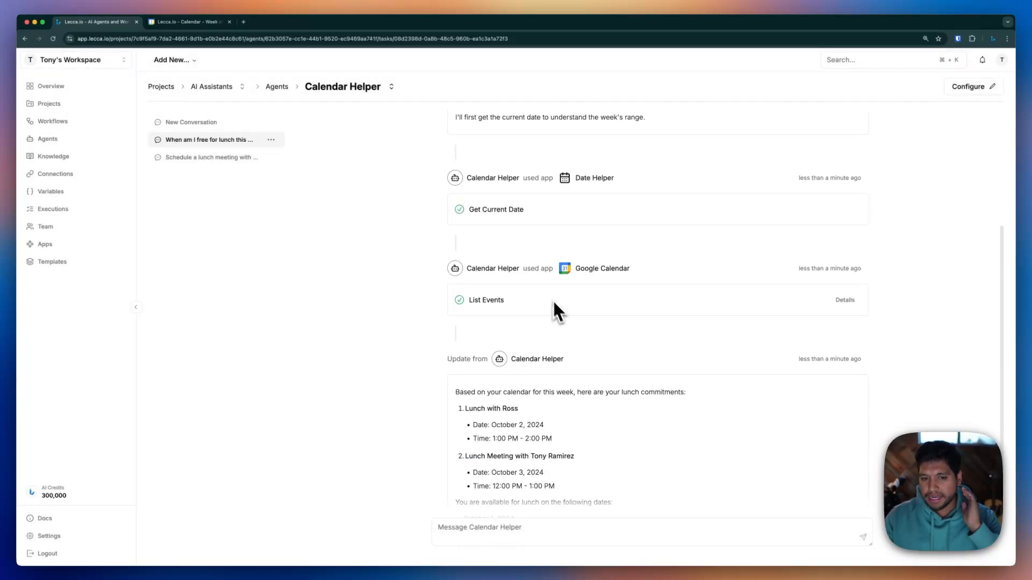
scroll(496, 275, down, 3)
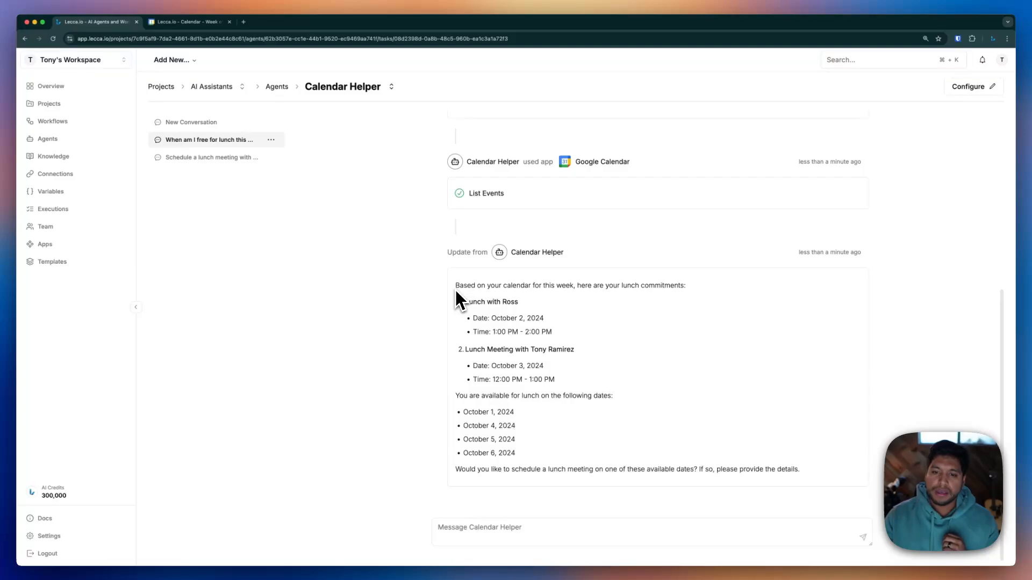
drag(462, 299, 533, 330)
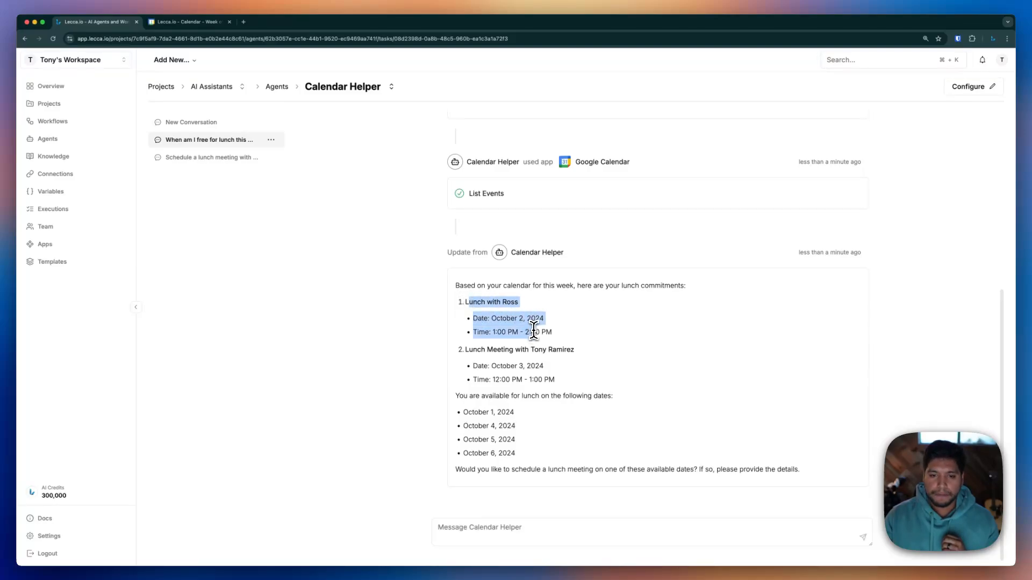
drag(466, 350, 548, 379)
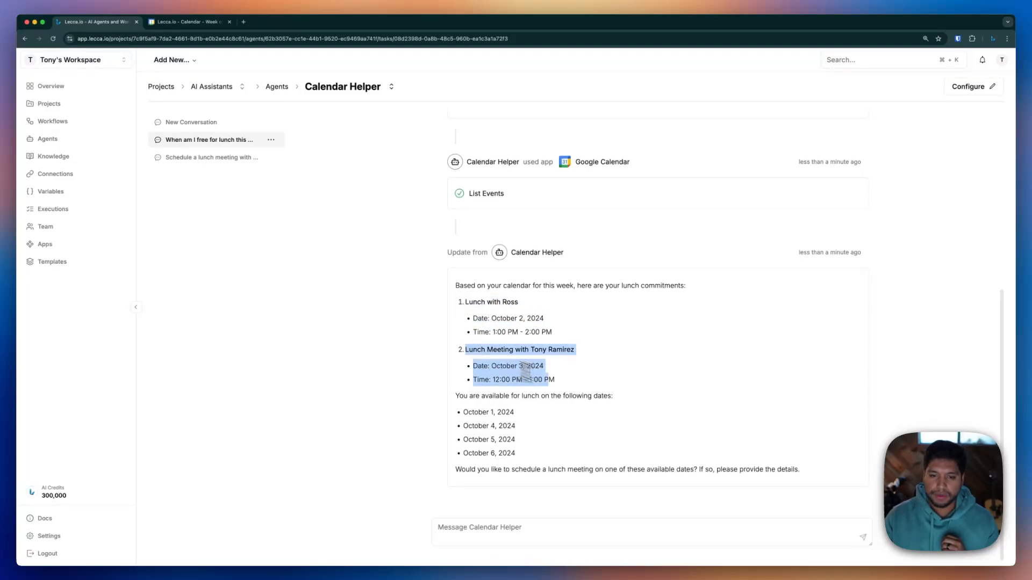
click(570, 393)
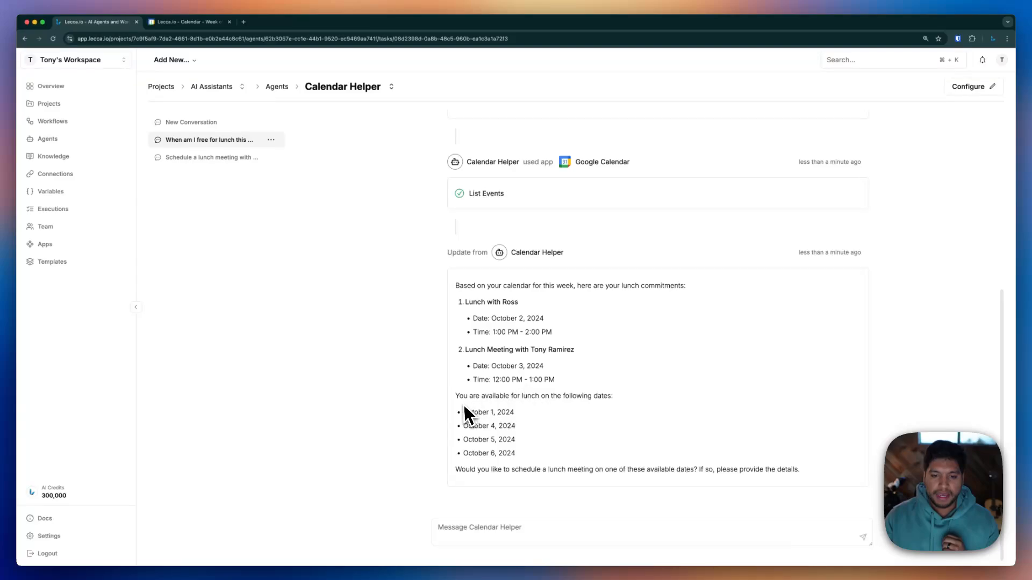
drag(463, 408, 516, 454)
Request a solo lunch with 'Yeah do a lunch on the 5th by myself'
click(525, 524)
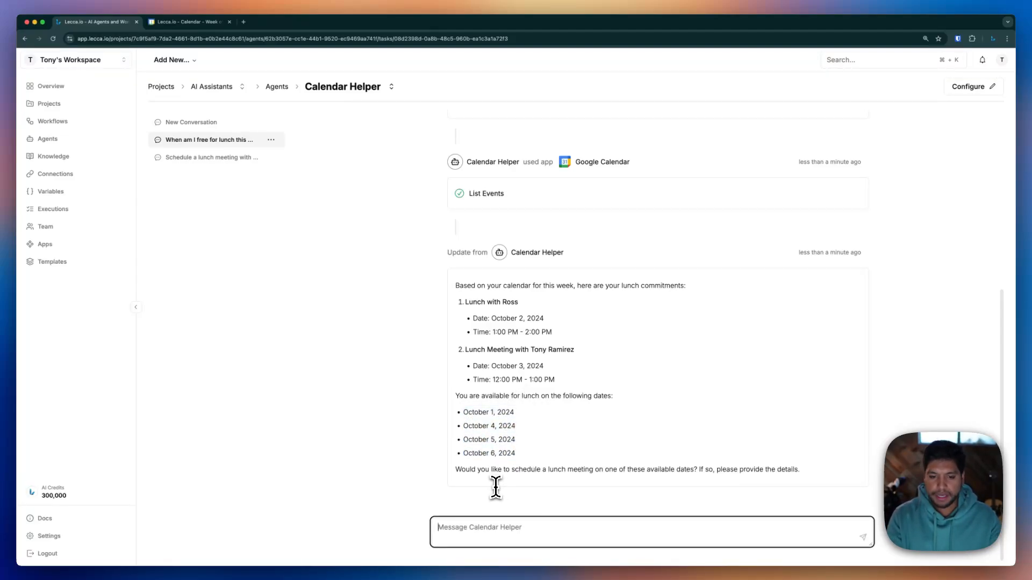
text(Yeah do a lunch)
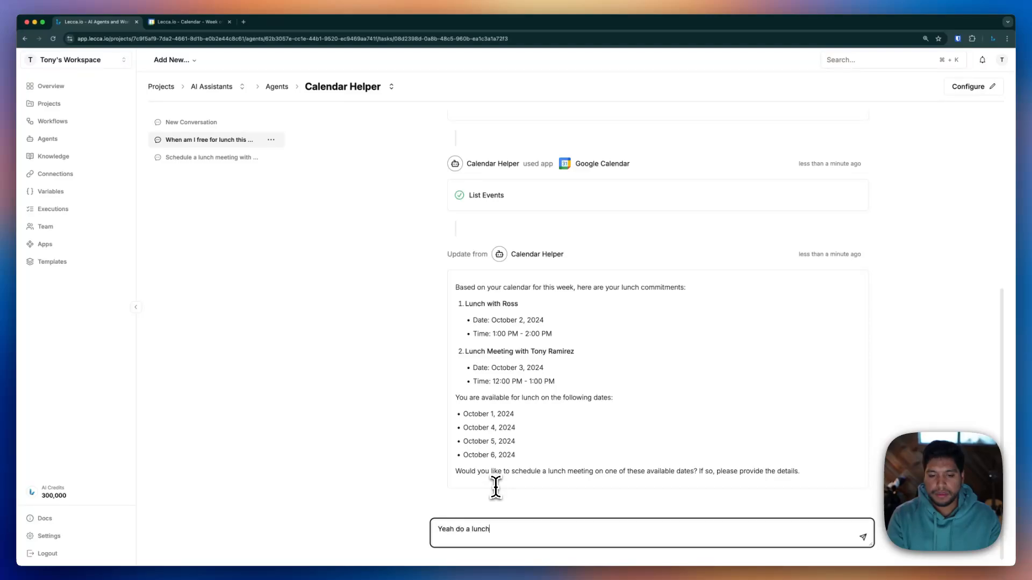
text( on the 5th)
key(super+a)
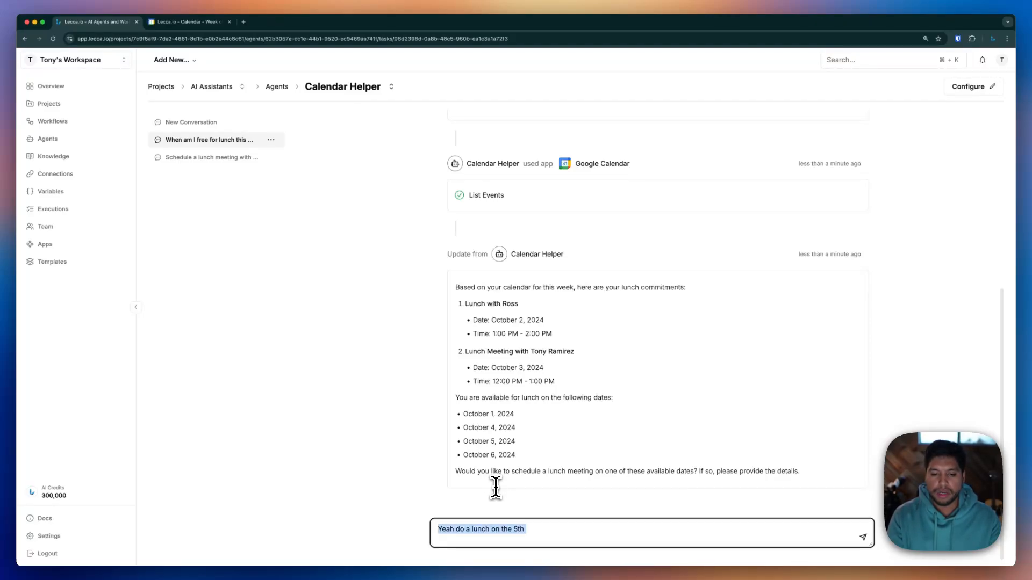
text(Yeah do a lunch on the 5th)
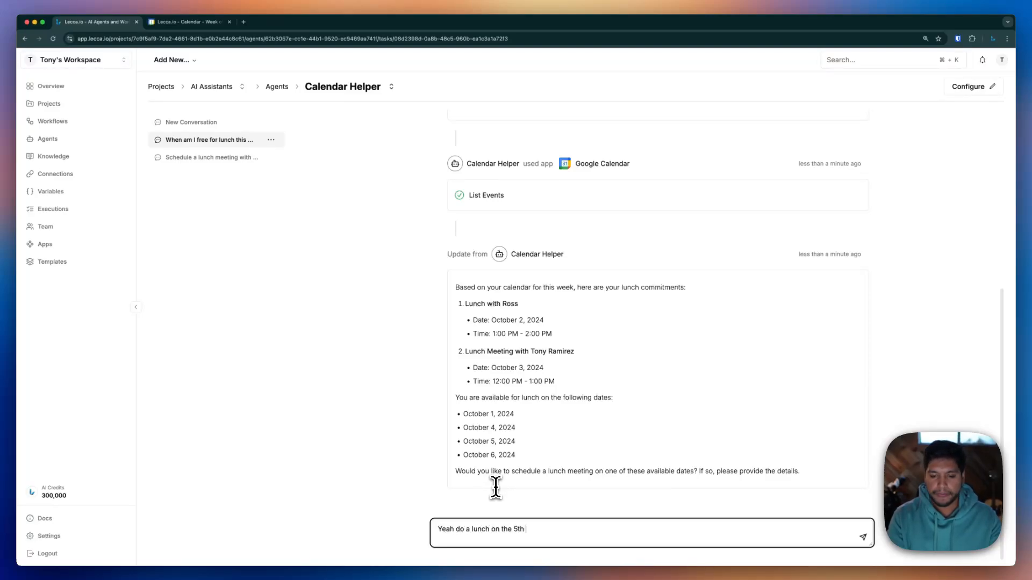
text( by myself)
key(Return)
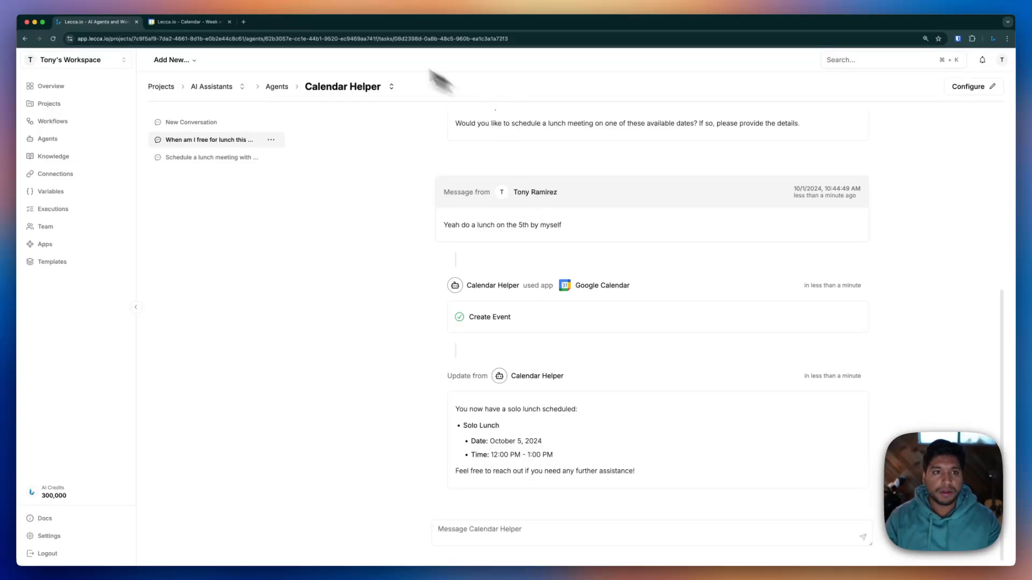
click(196, 22)
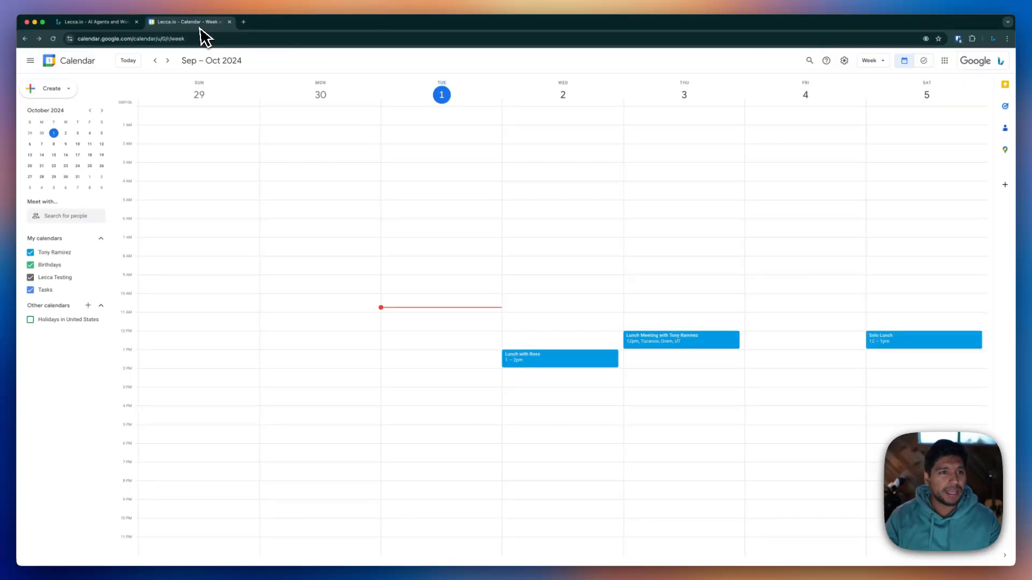
Check the Saturday October 5 Solo Lunch event's details, then return to Lecca.io
click(886, 343)
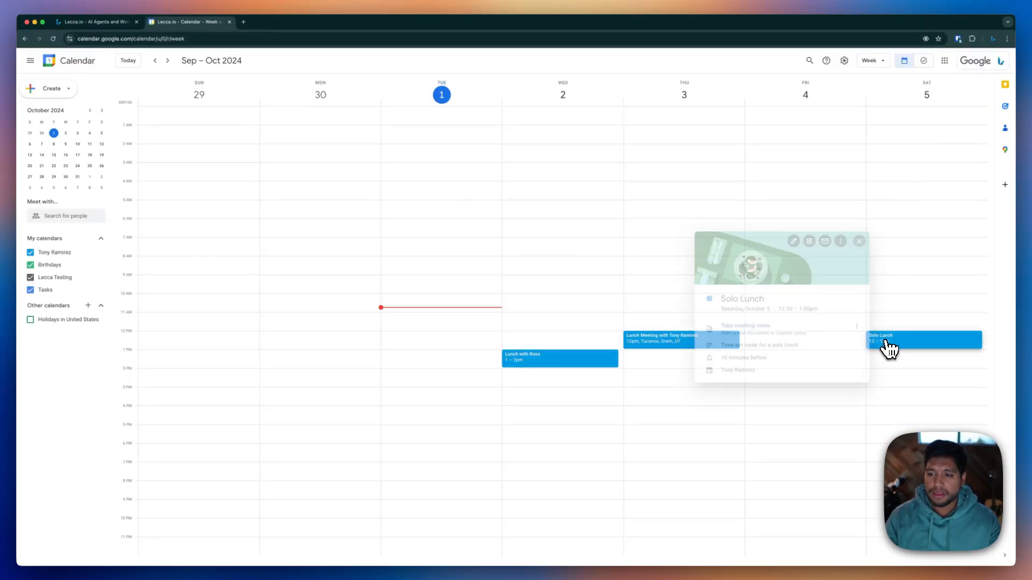
click(776, 430)
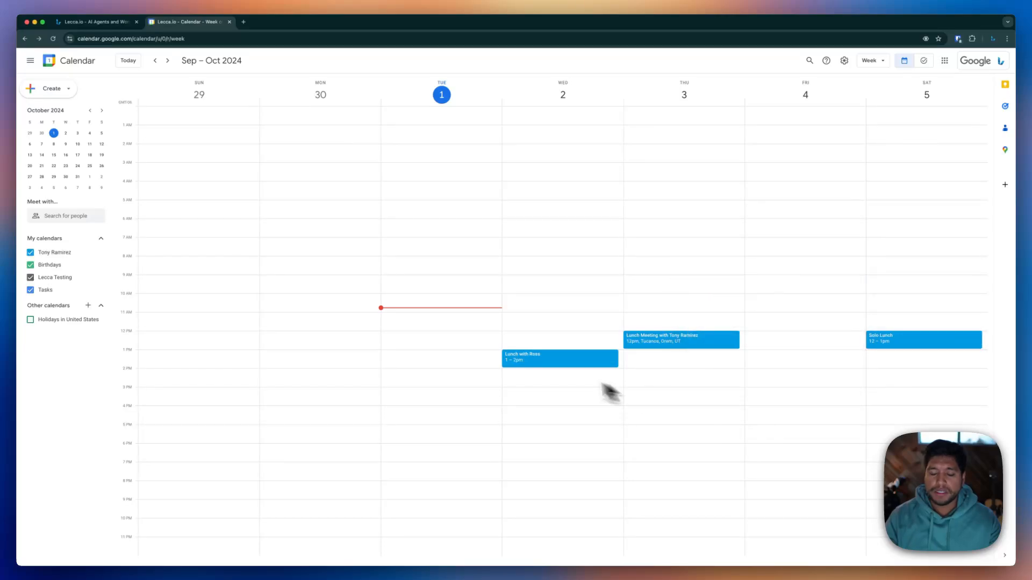
click(106, 24)
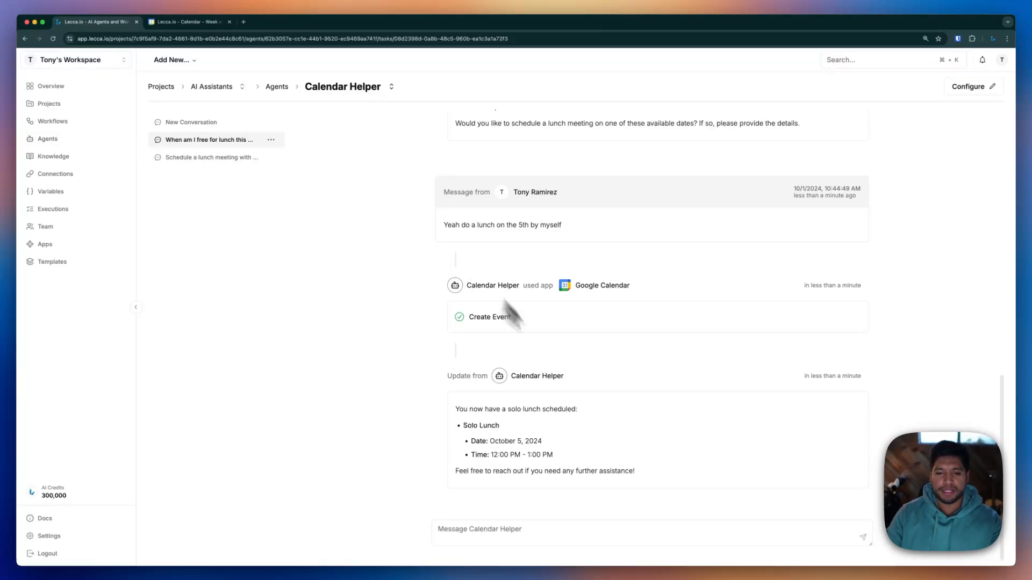
Glance at the calendar week again, then come back to the Calendar Helper chat
scroll(618, 385, up, 1)
click(180, 22)
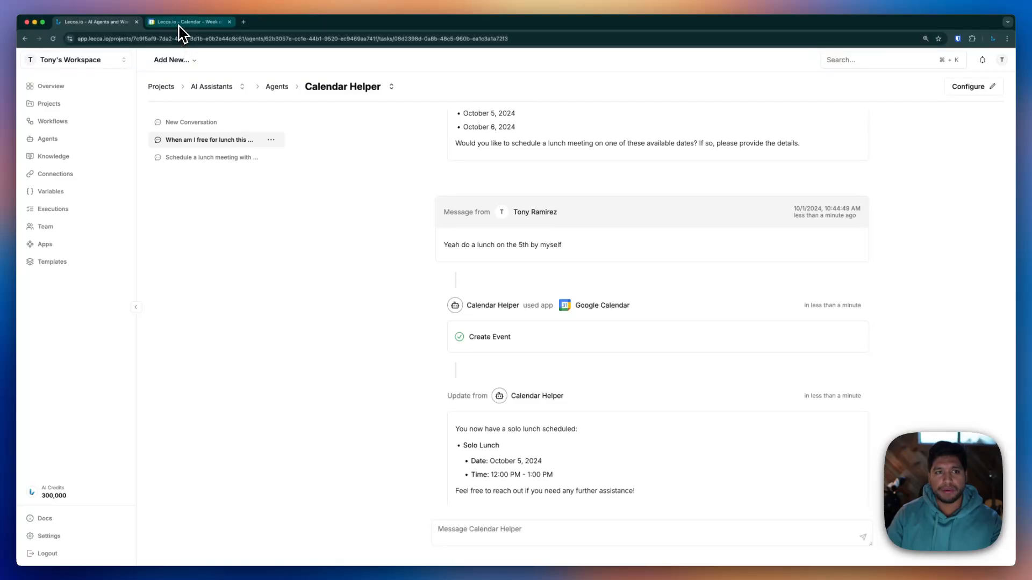
click(83, 22)
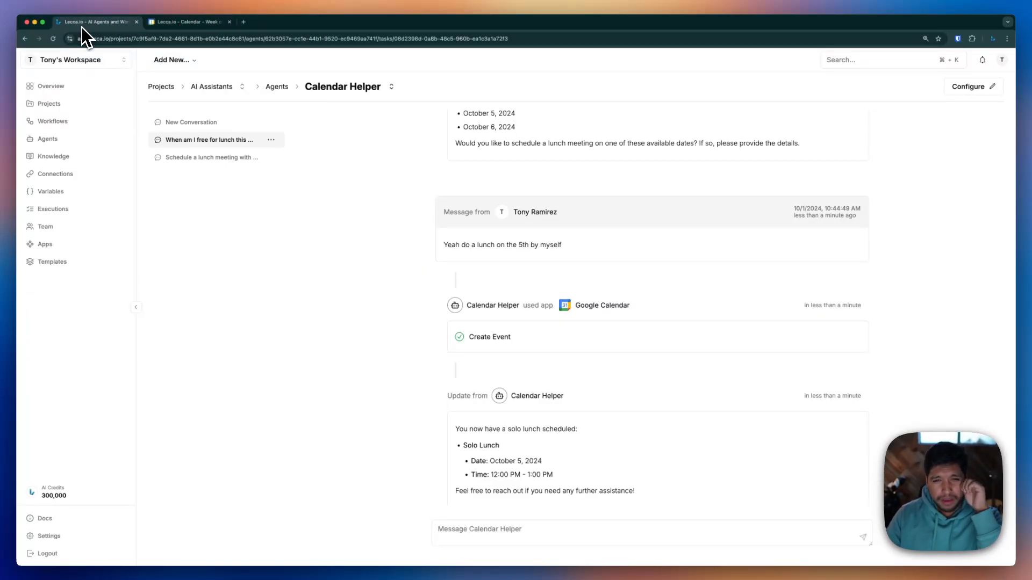
scroll(621, 253, down, 1)
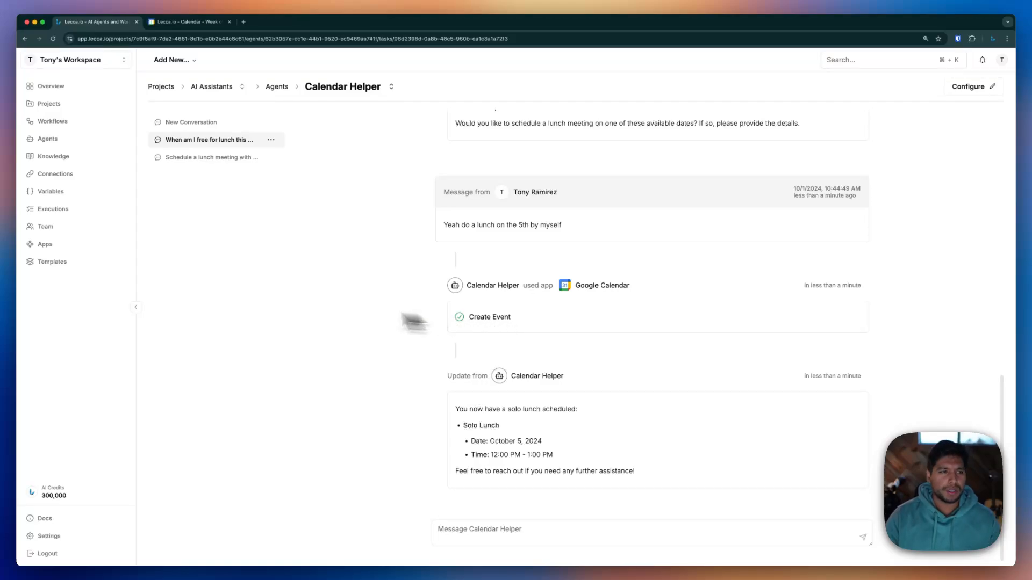
Create a new workflow in the AI Assistants project and browse the trigger apps toward Slack
click(205, 89)
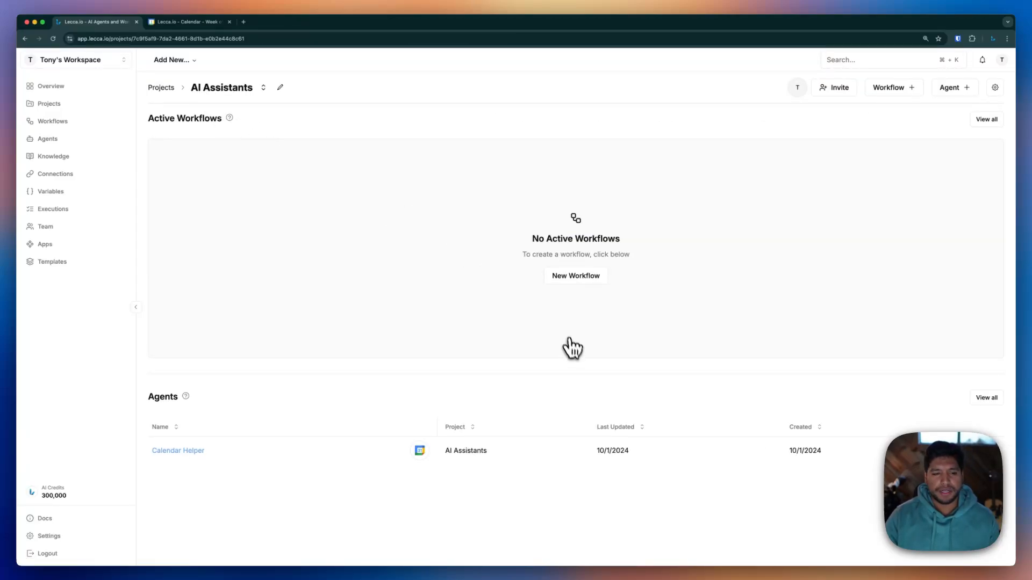
click(576, 275)
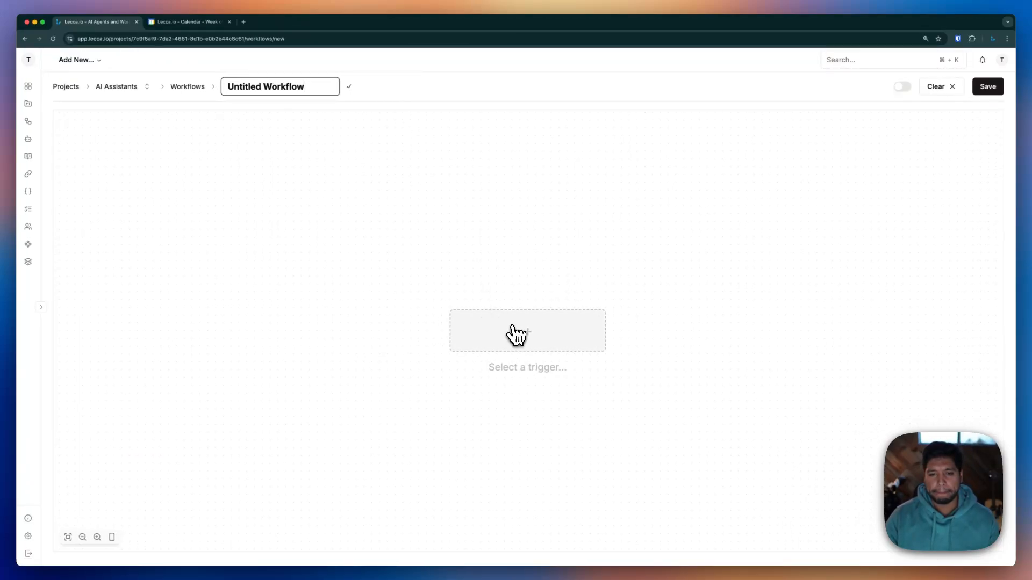
click(516, 336)
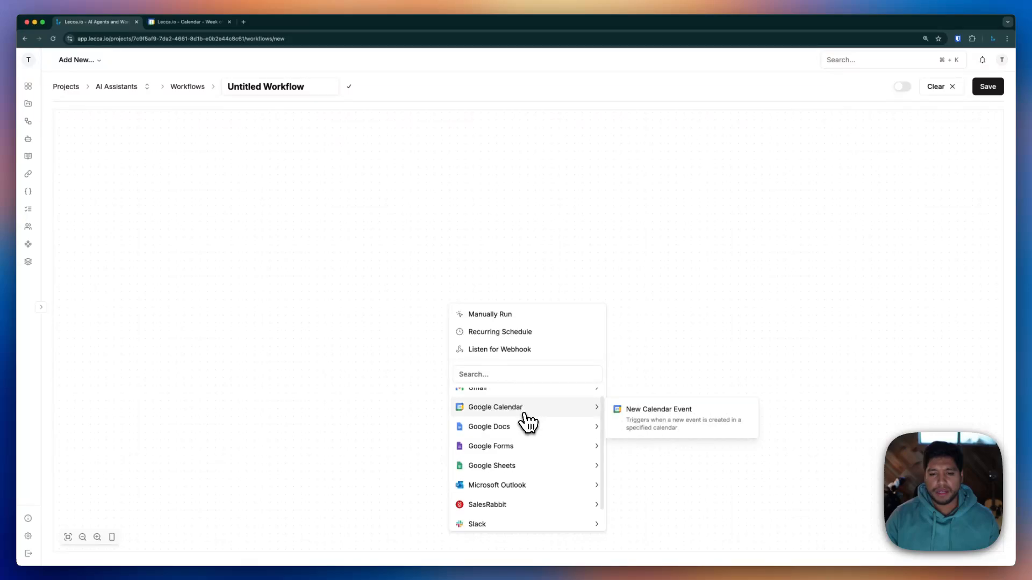
scroll(524, 473, down, 2)
mouse_move(495, 524)
scroll(500, 516, up, 2)
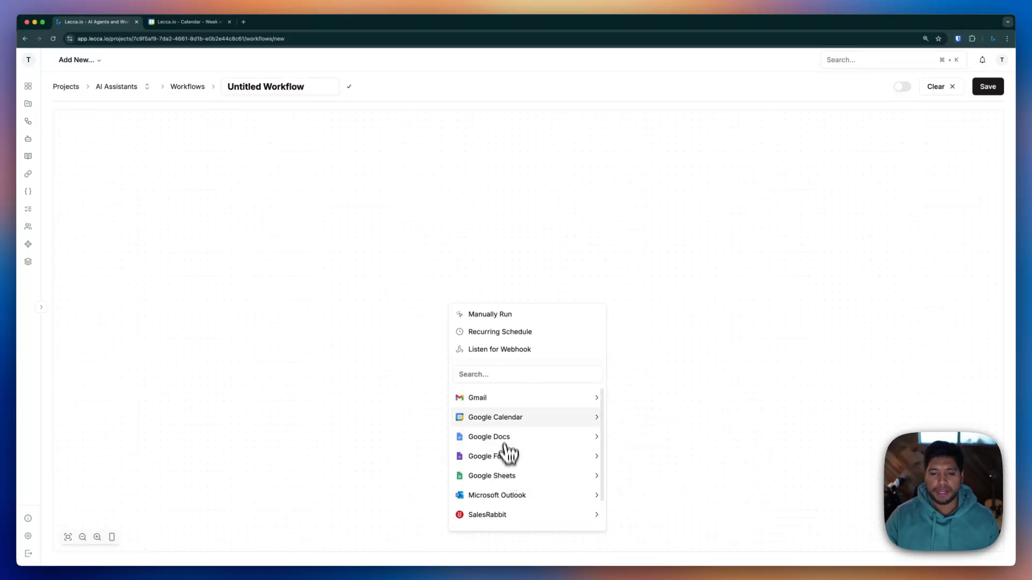
mouse_move(504, 405)
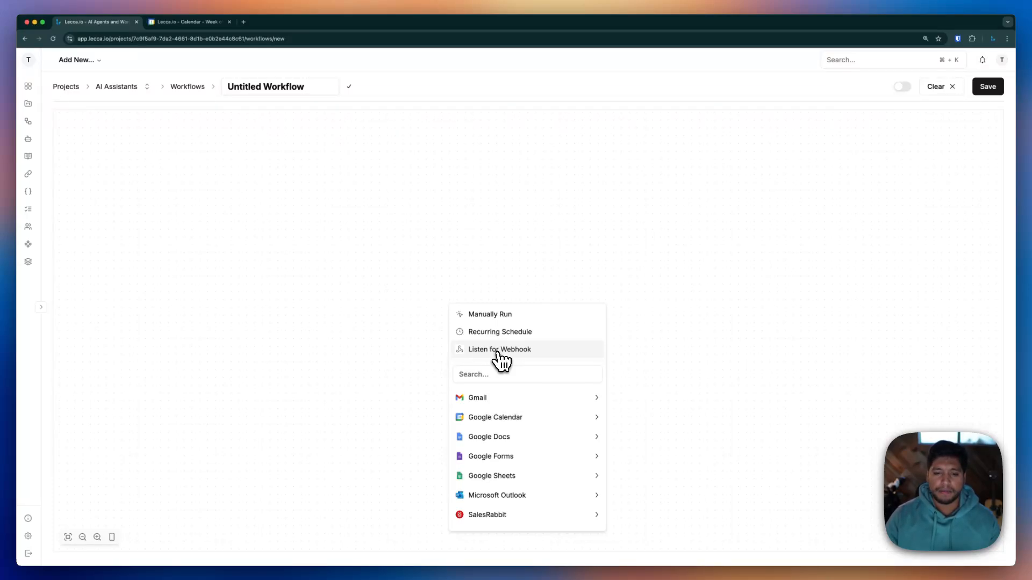
scroll(516, 430, down, 2)
Set Slack New Message as the trigger, checking connection options without creating one
mouse_move(507, 502)
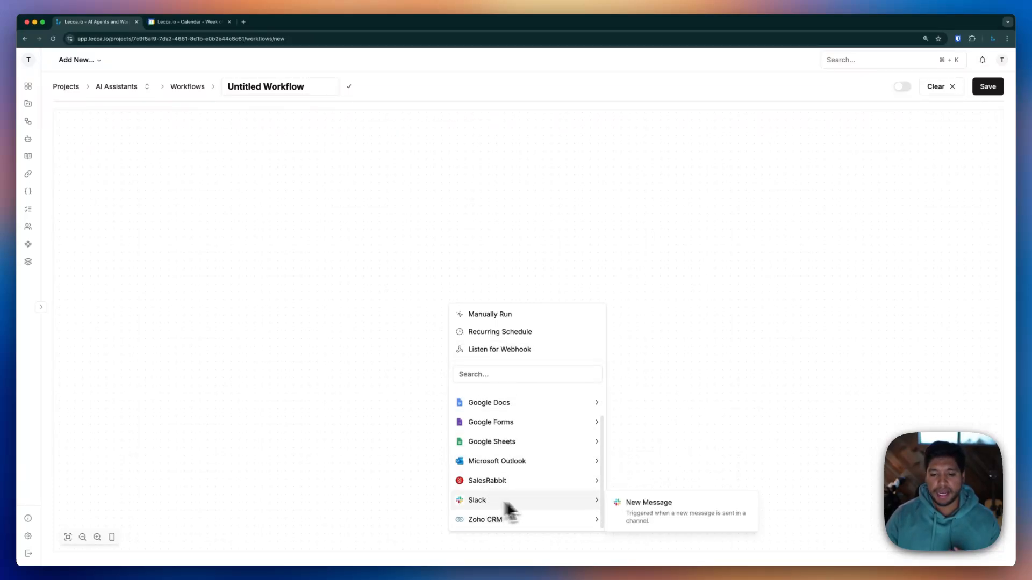
click(624, 505)
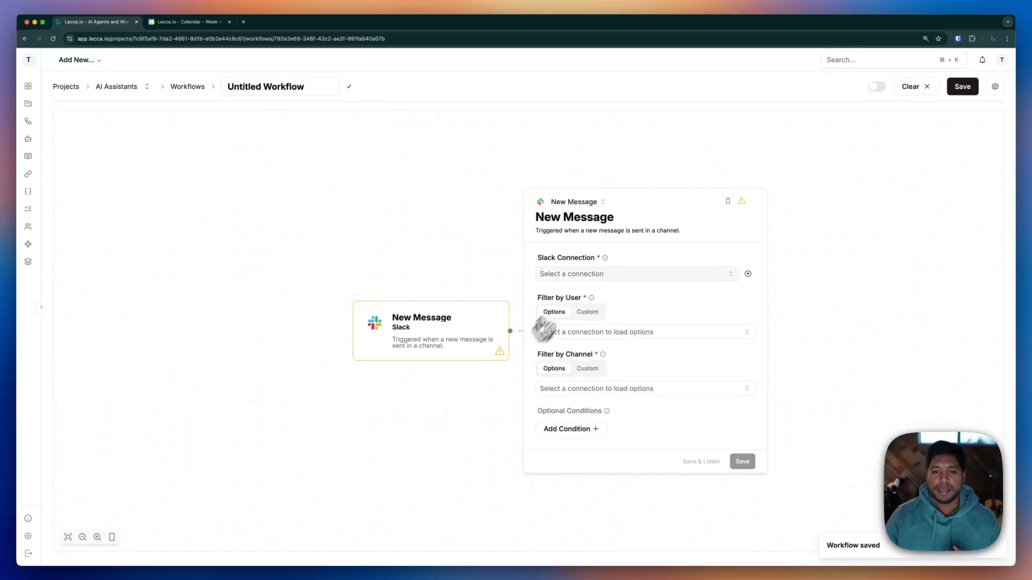
click(584, 275)
click(748, 273)
click(748, 273)
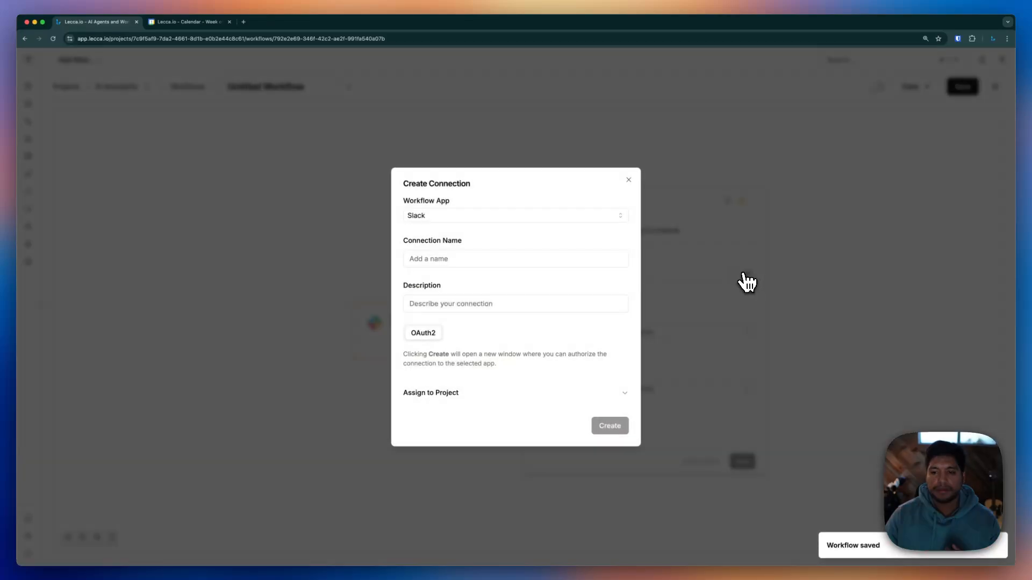
click(628, 180)
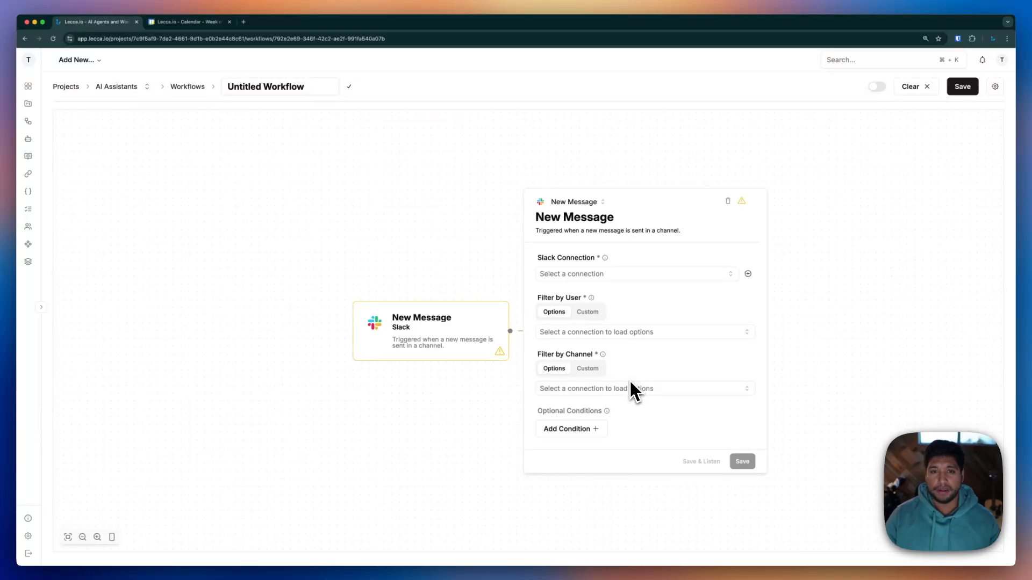
click(517, 371)
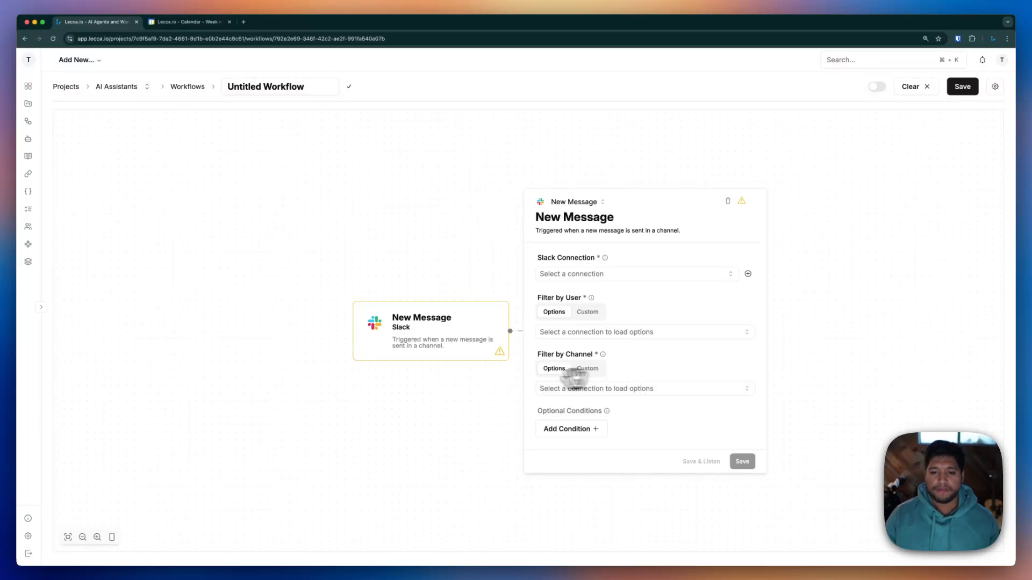
Add an AI Message Agent step after the trigger and select the Calendar Helper agent
click(605, 329)
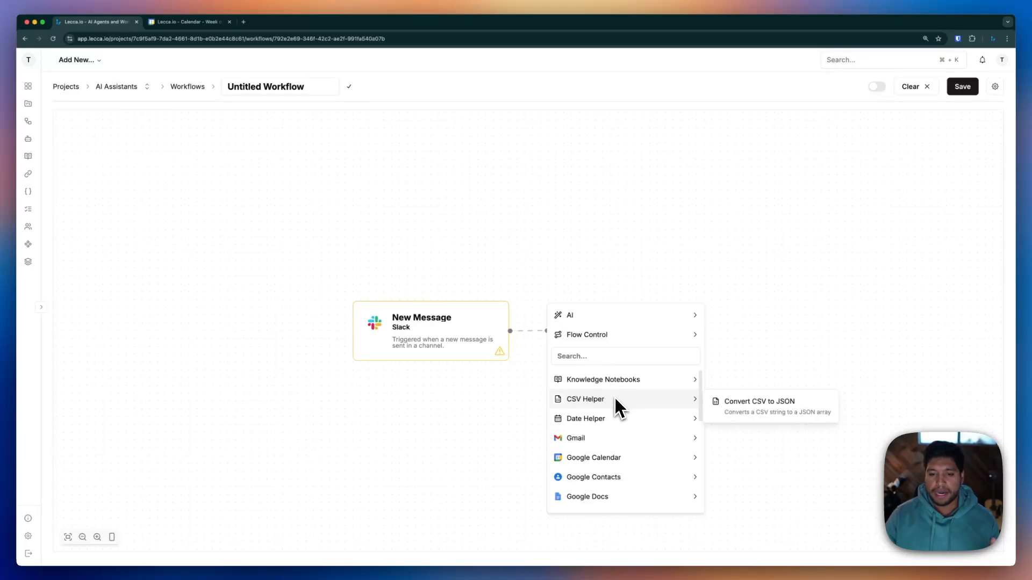
mouse_move(592, 317)
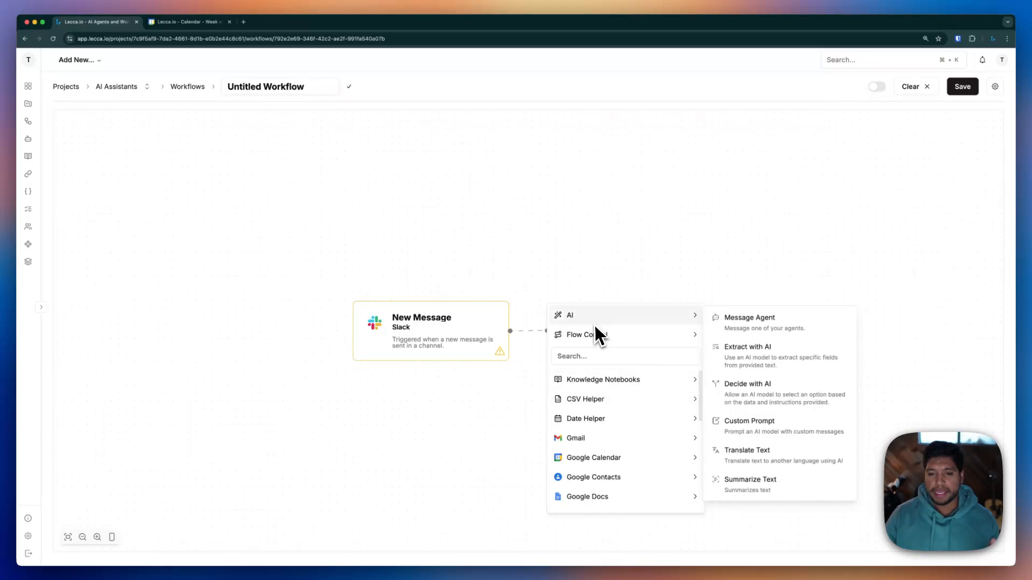
click(725, 320)
click(723, 321)
click(666, 357)
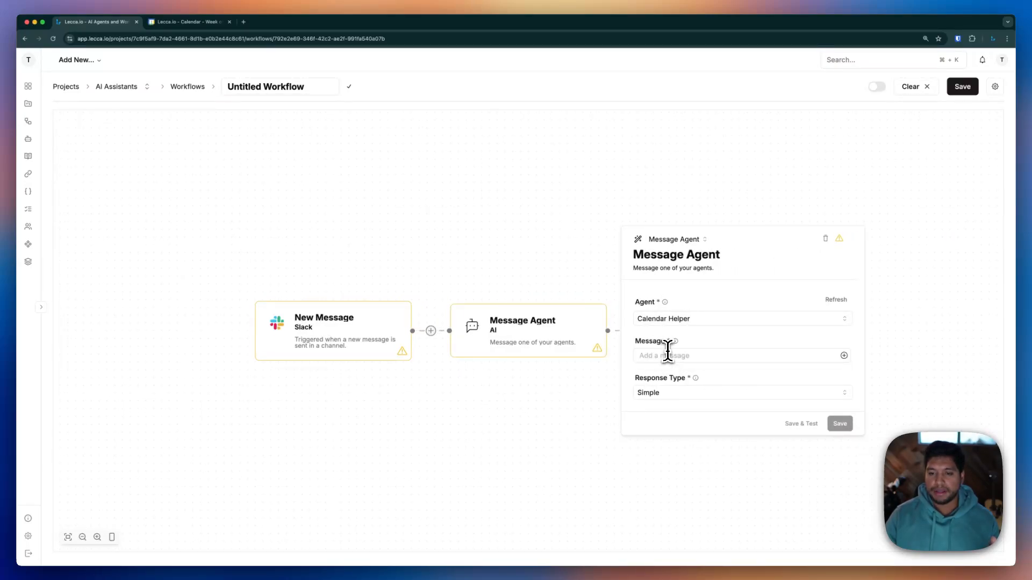
click(671, 355)
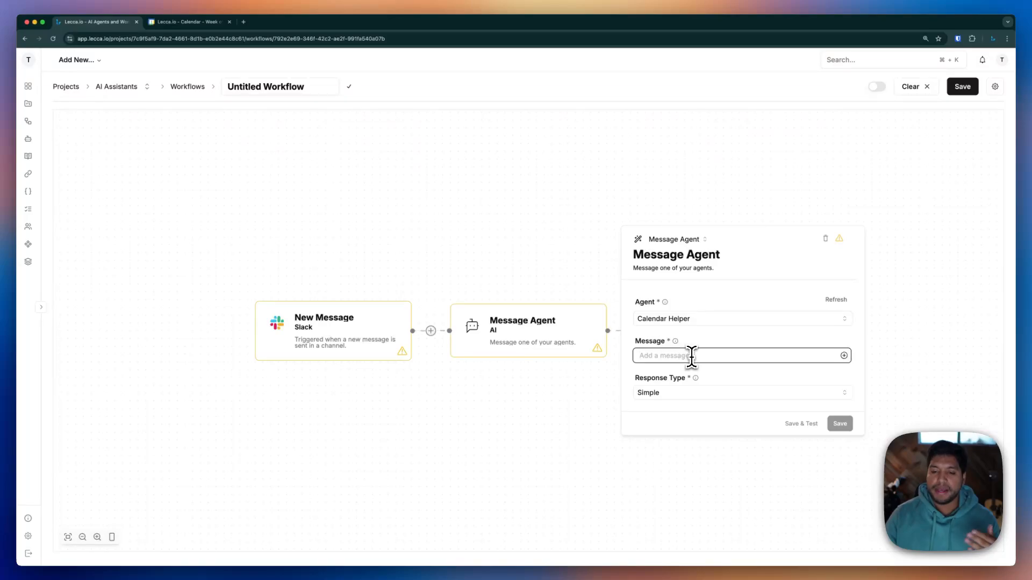